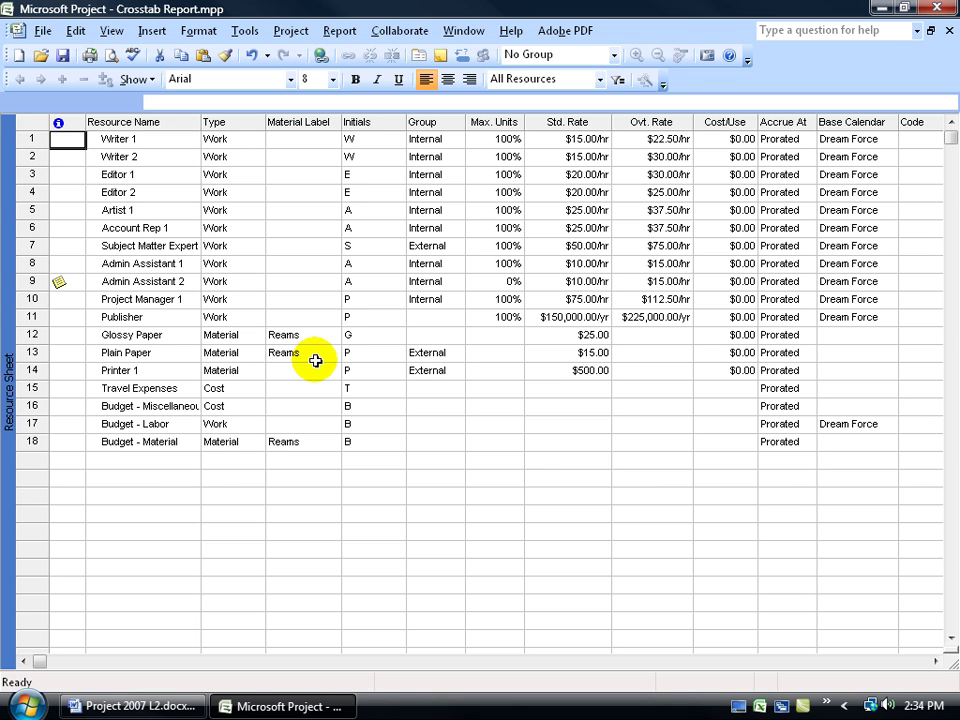
{"action": "left_click", "coordinate": [187, 139]}
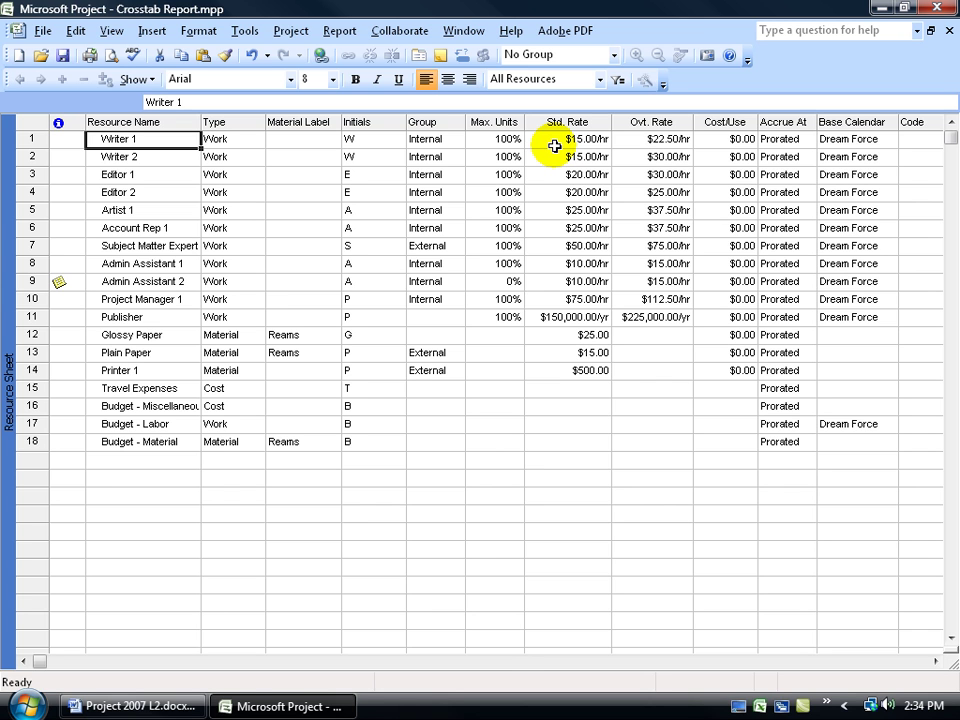
{"action": "left_click", "coordinate": [489, 336]}
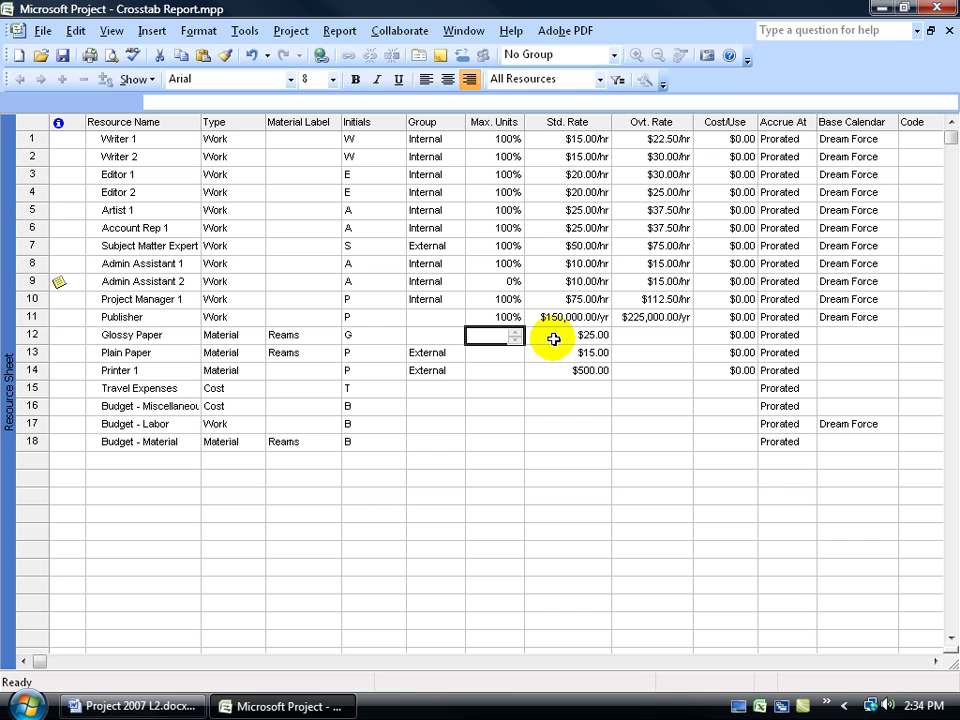
{"action": "left_click", "coordinate": [148, 175]}
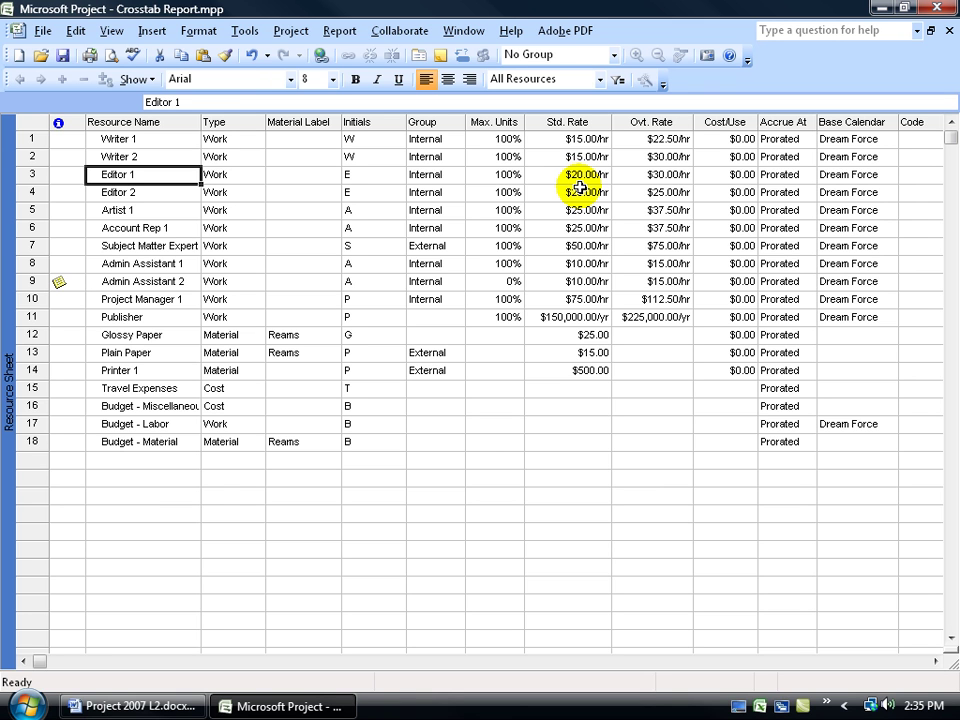
{"action": "left_click", "coordinate": [150, 139]}
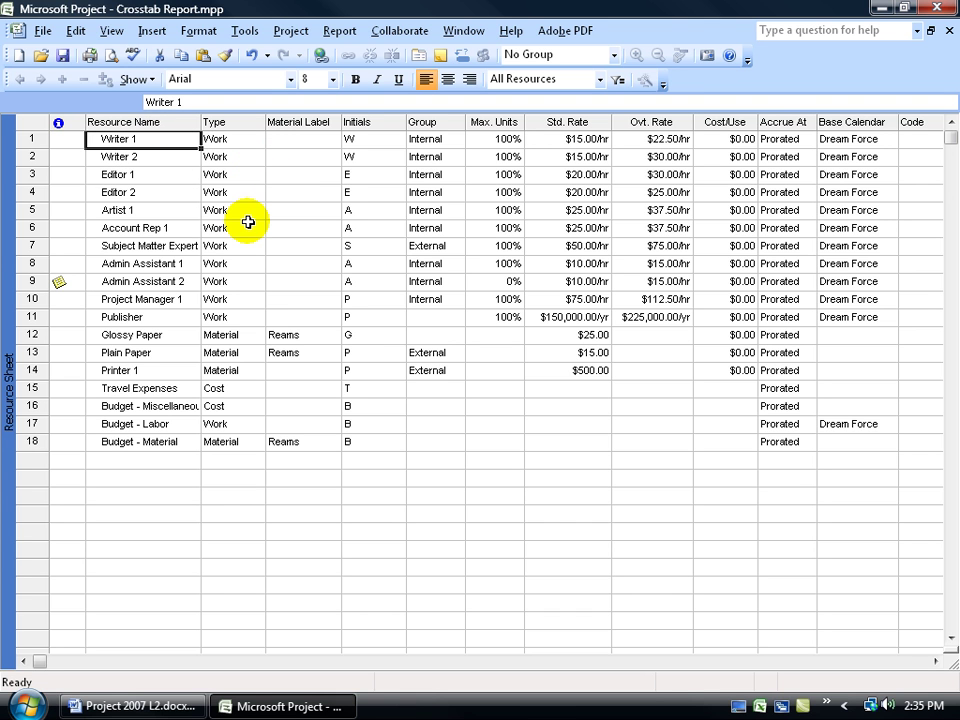
Step: In Writer 1's cost rate table B, set the standard rate to $20.00/h and the overtime rate to $30.00/h
{"action": "double_click", "coordinate": [190, 139]}
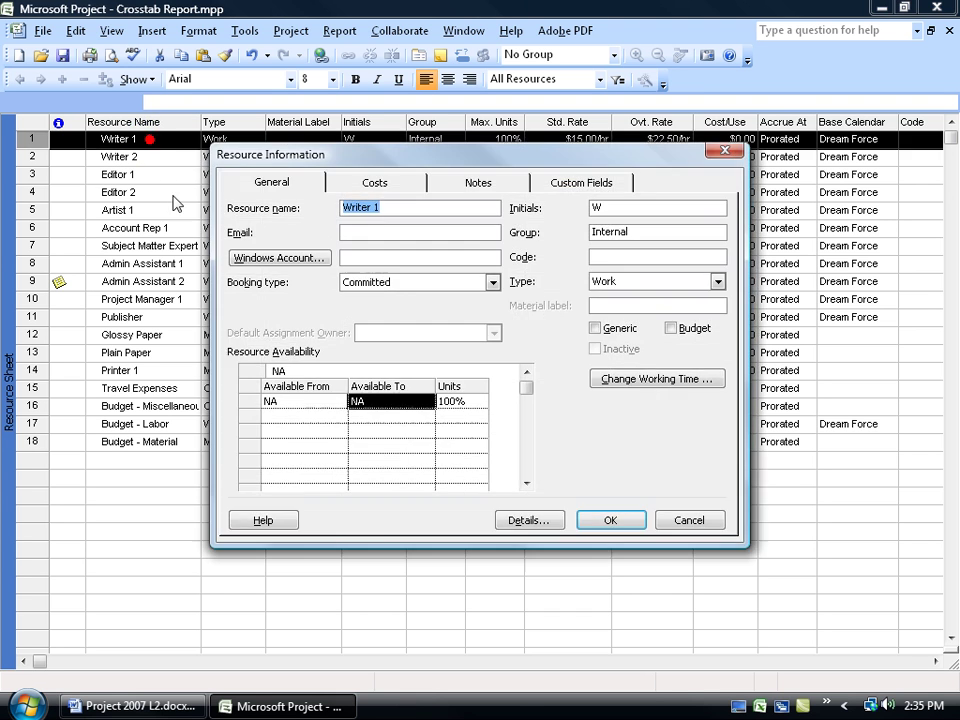
{"action": "left_click", "coordinate": [375, 183]}
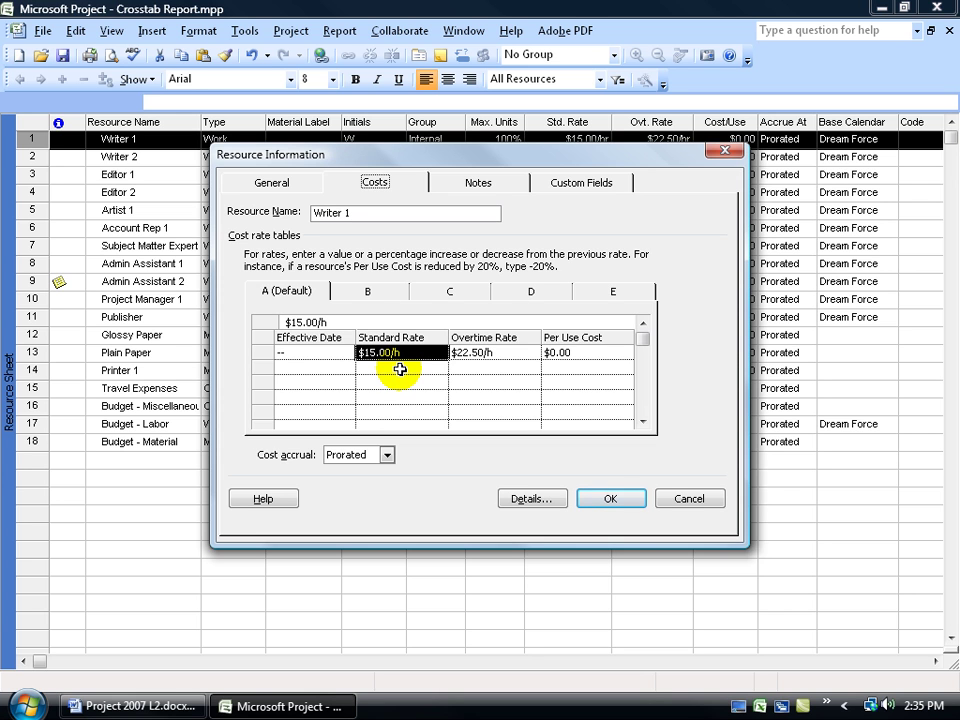
{"action": "left_click", "coordinate": [375, 292]}
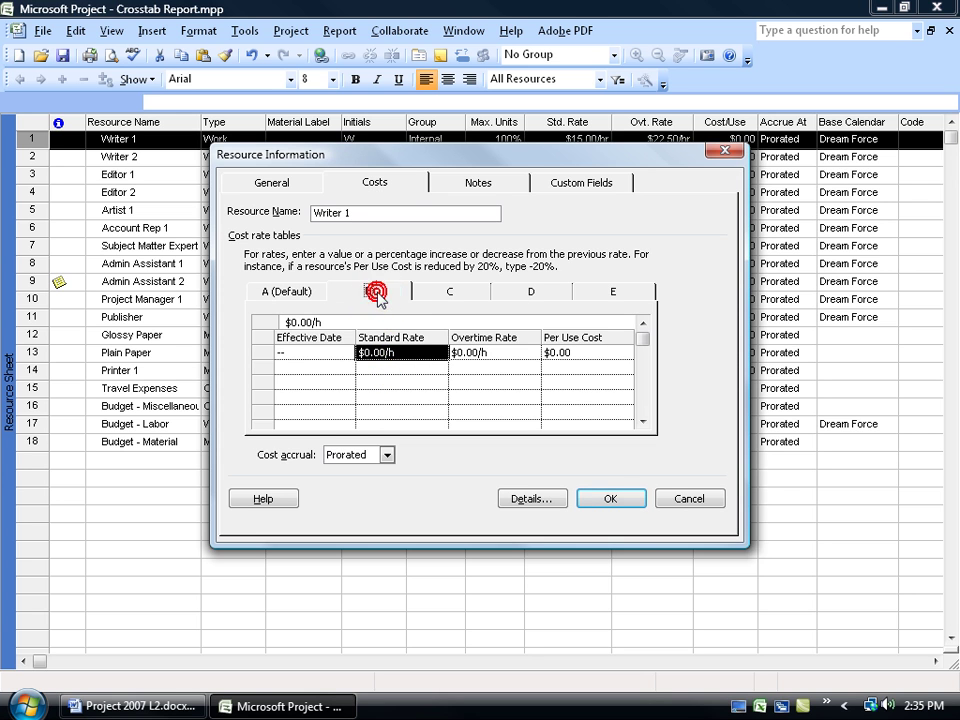
{"action": "left_click", "coordinate": [395, 352]}
{"action": "type", "text": "20"}
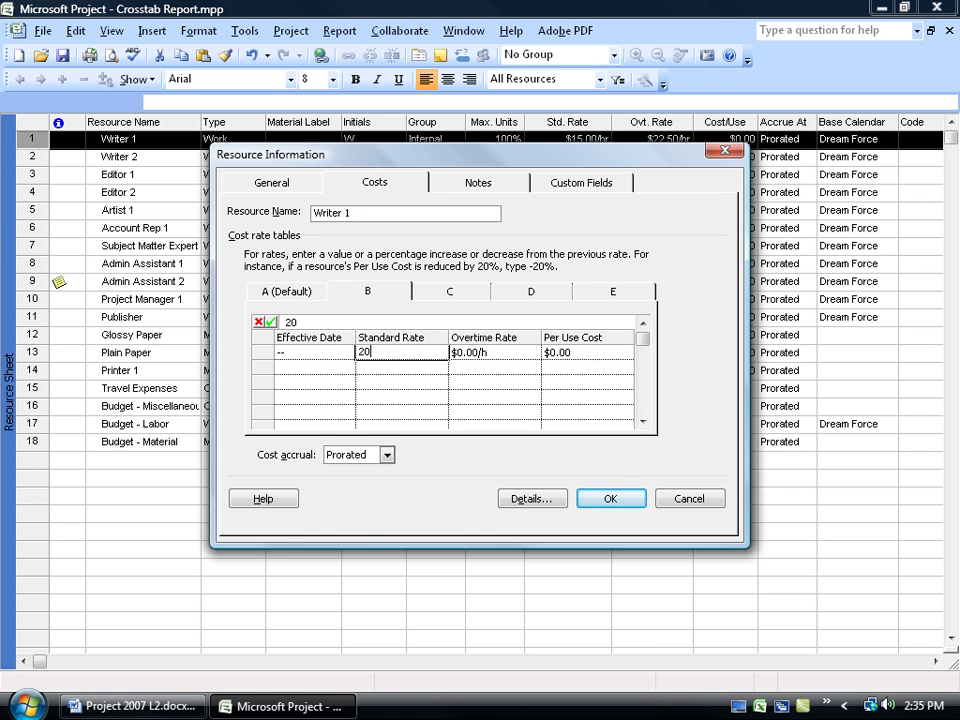
{"action": "key", "text": "Return"}
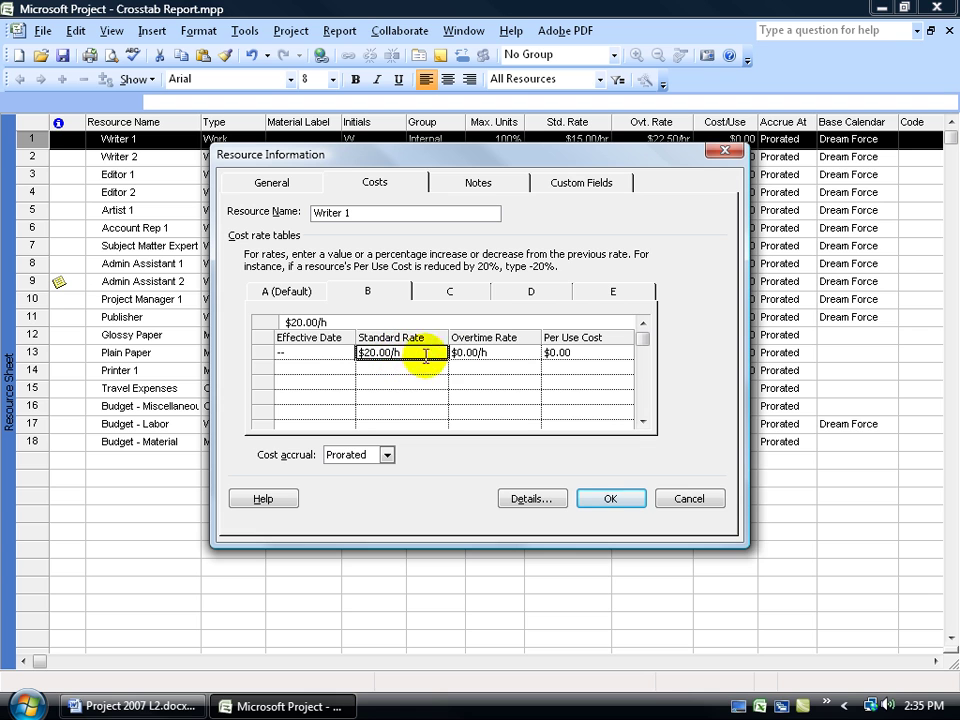
{"action": "left_click", "coordinate": [474, 353]}
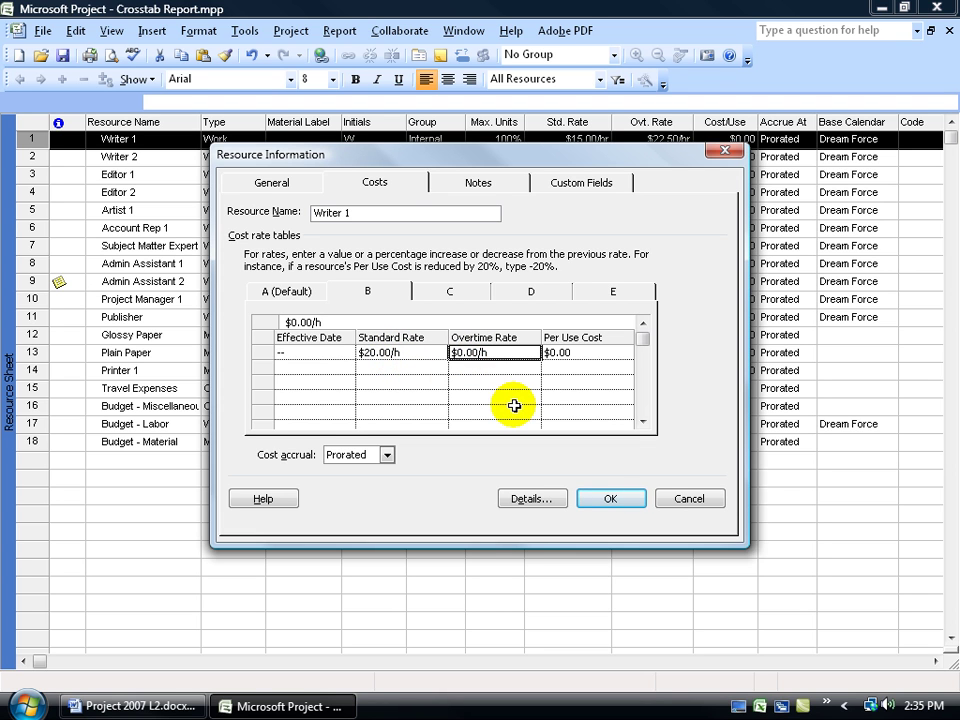
{"action": "type", "text": "30"}
{"action": "key", "text": "Return"}
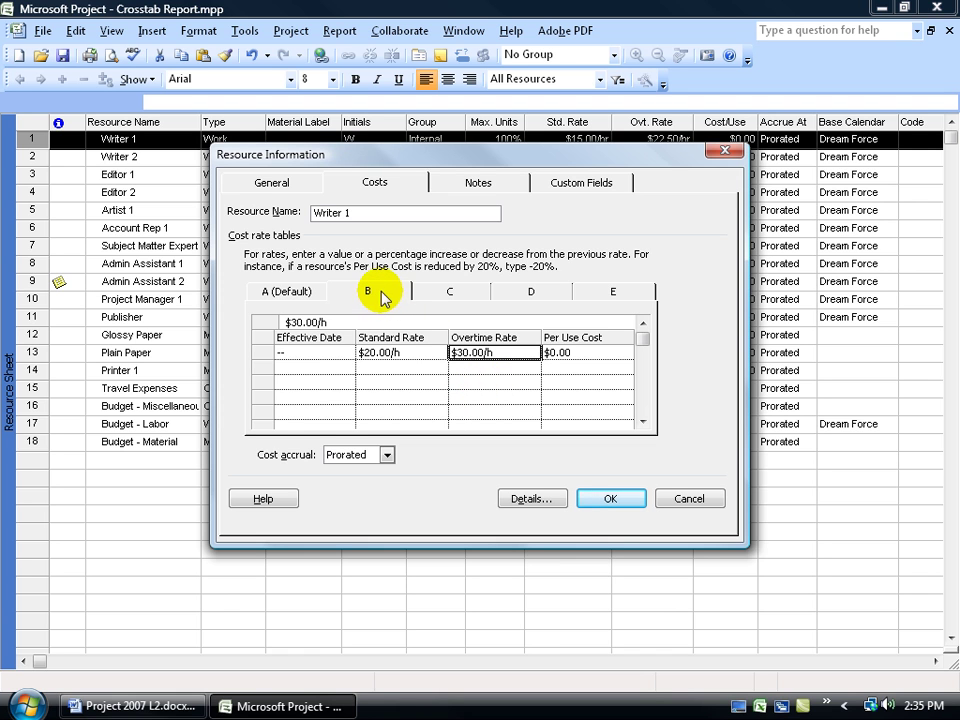
{"action": "left_click", "coordinate": [310, 292]}
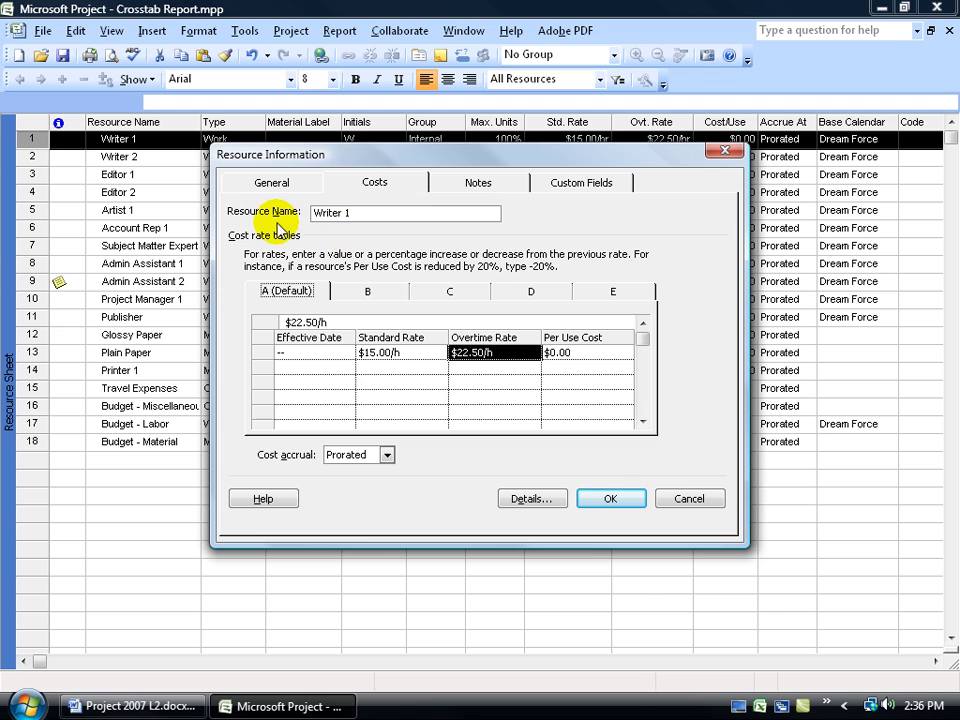
{"action": "left_click", "coordinate": [370, 292]}
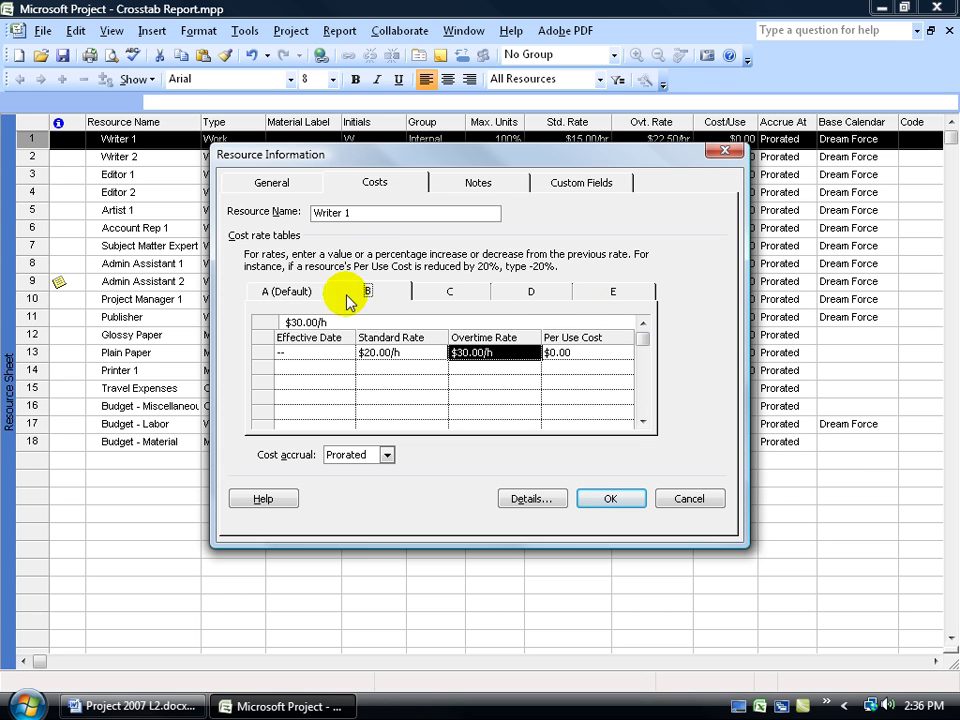
Step: Add a second row to Writer 1's default cost rate table A with the effective date Mon 8/25/08
{"action": "left_click", "coordinate": [302, 292]}
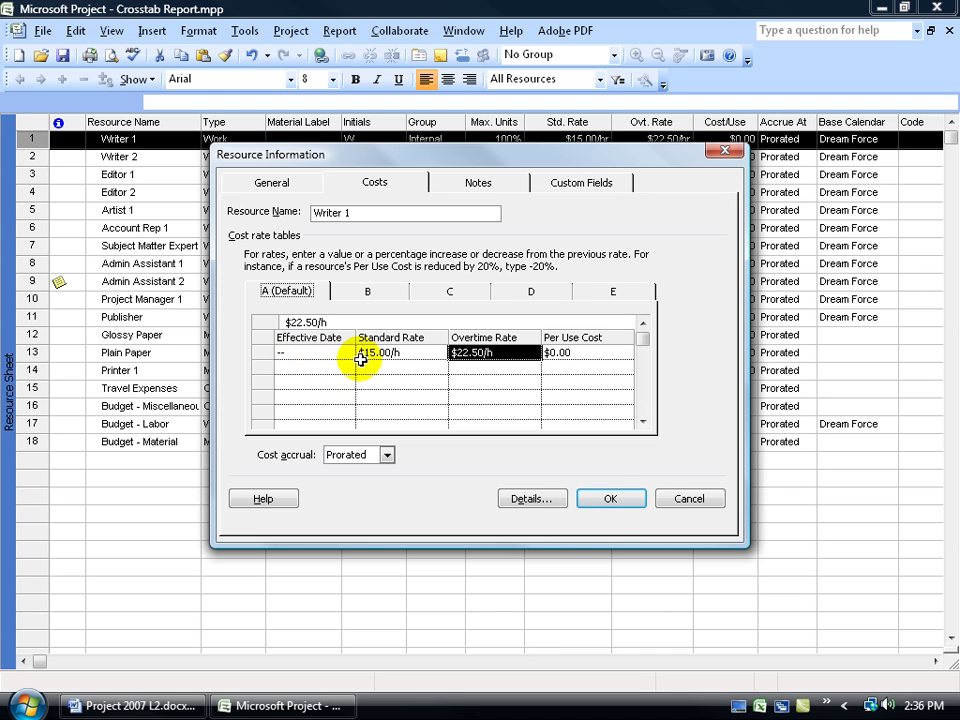
{"action": "left_click", "coordinate": [322, 351]}
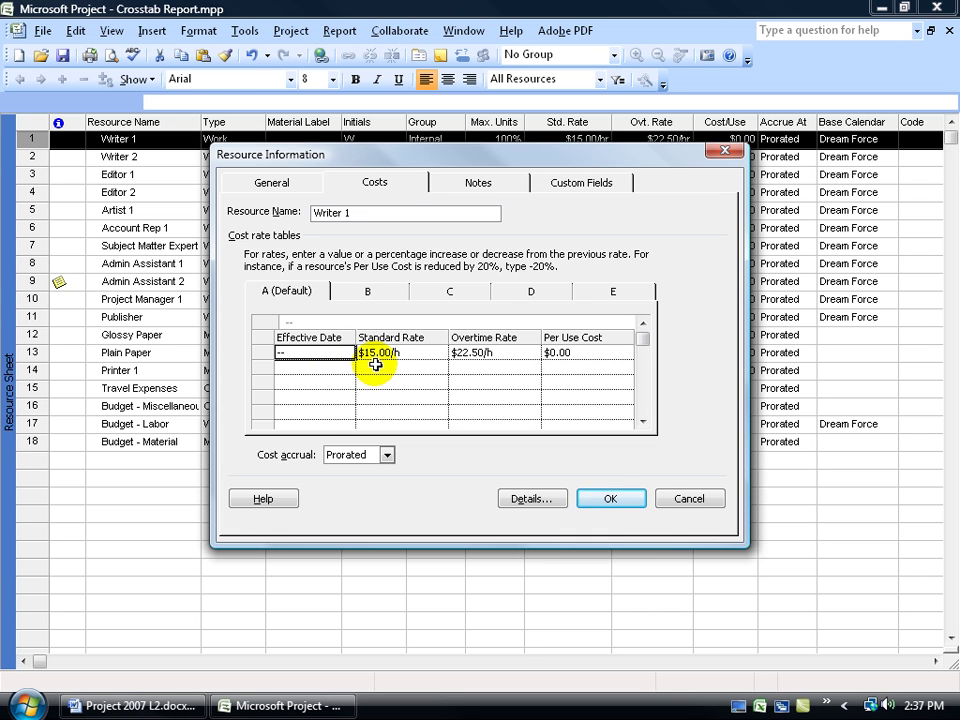
{"action": "left_click", "coordinate": [344, 367]}
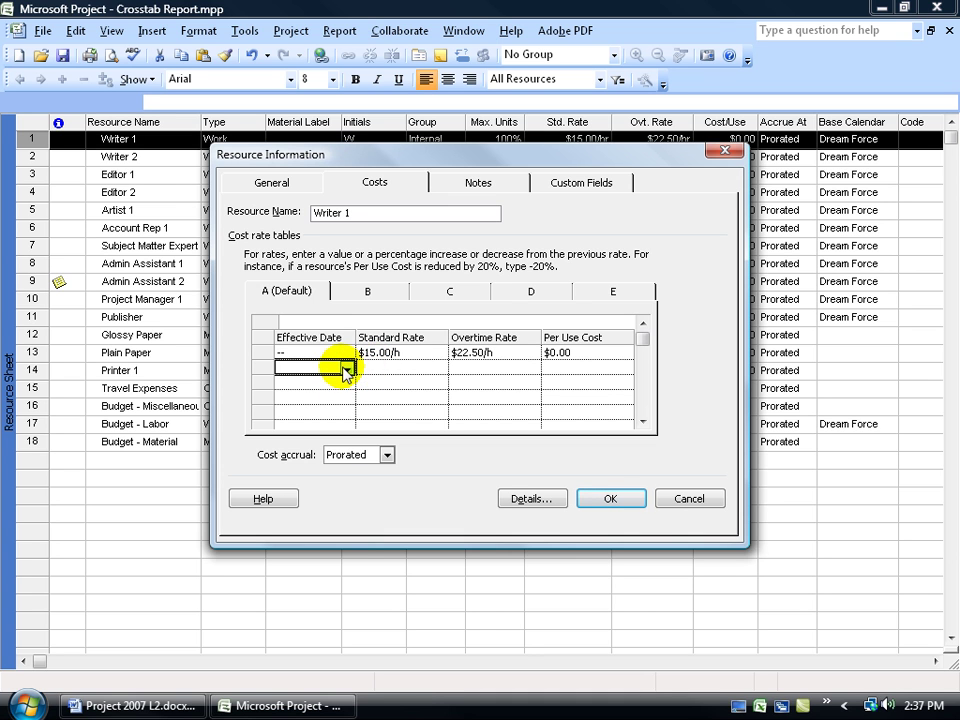
{"action": "left_click", "coordinate": [346, 369]}
{"action": "left_click", "coordinate": [346, 368]}
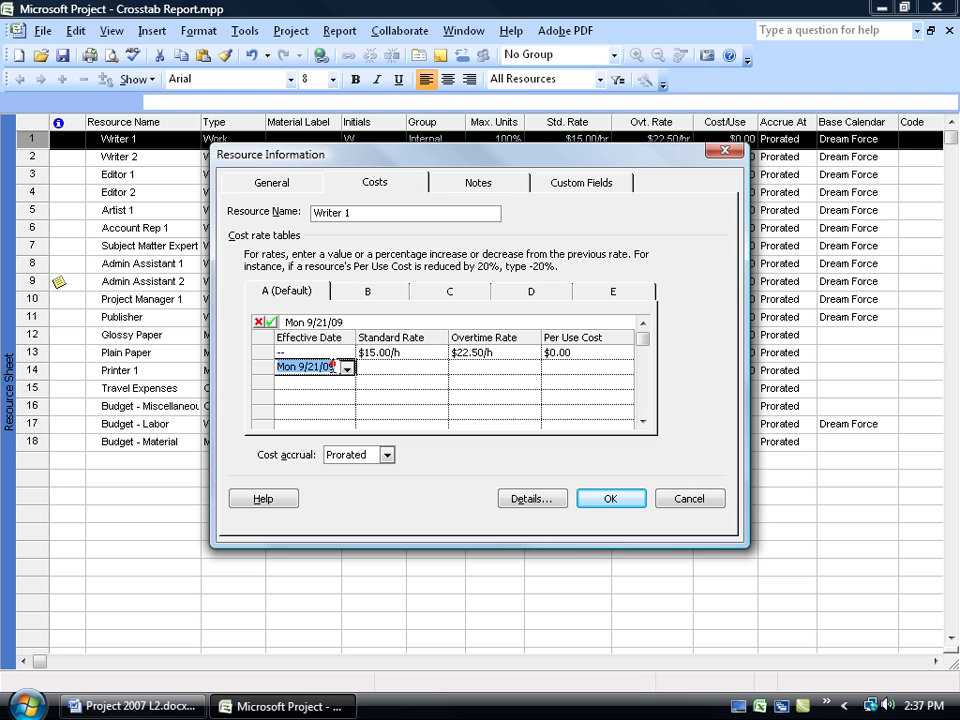
{"action": "left_click", "coordinate": [331, 364]}
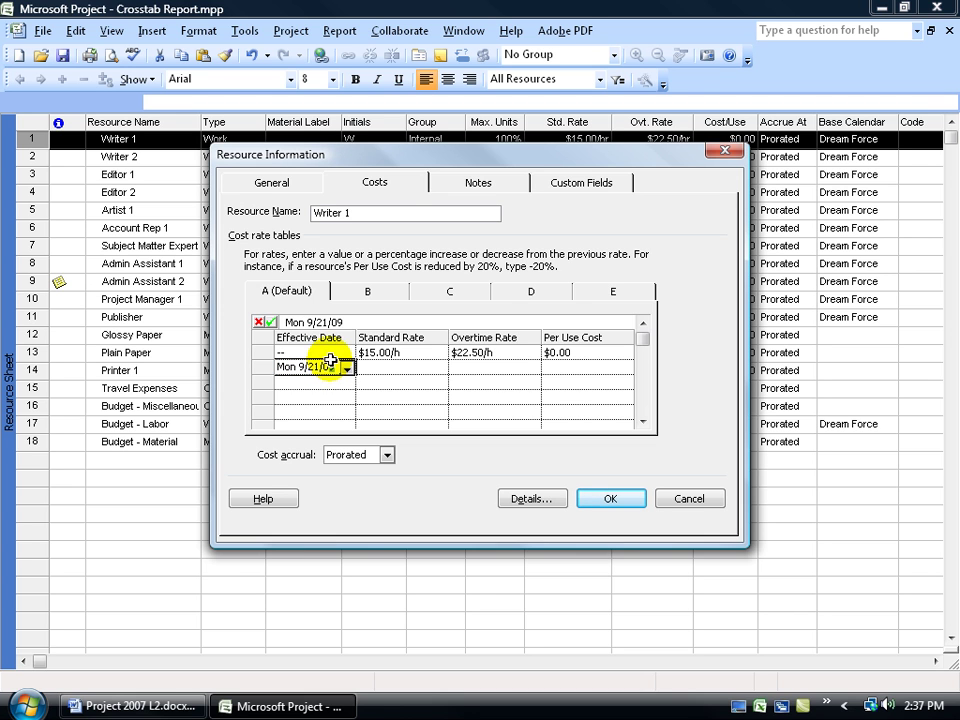
{"action": "key", "text": "BackSpace"}
{"action": "type", "text": "8"}
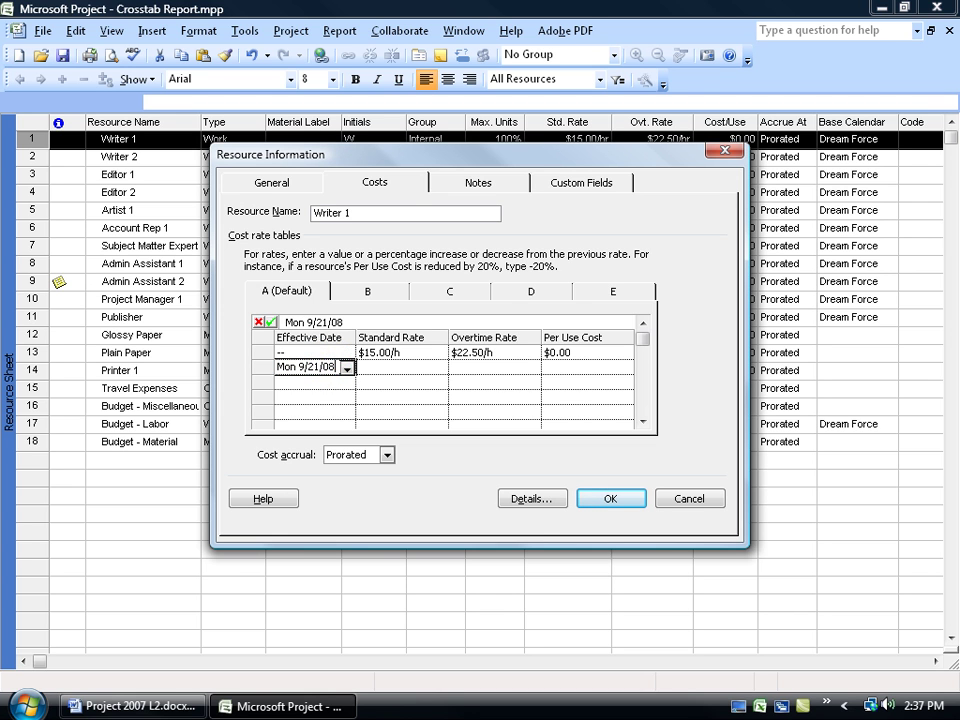
{"action": "left_click", "coordinate": [346, 370]}
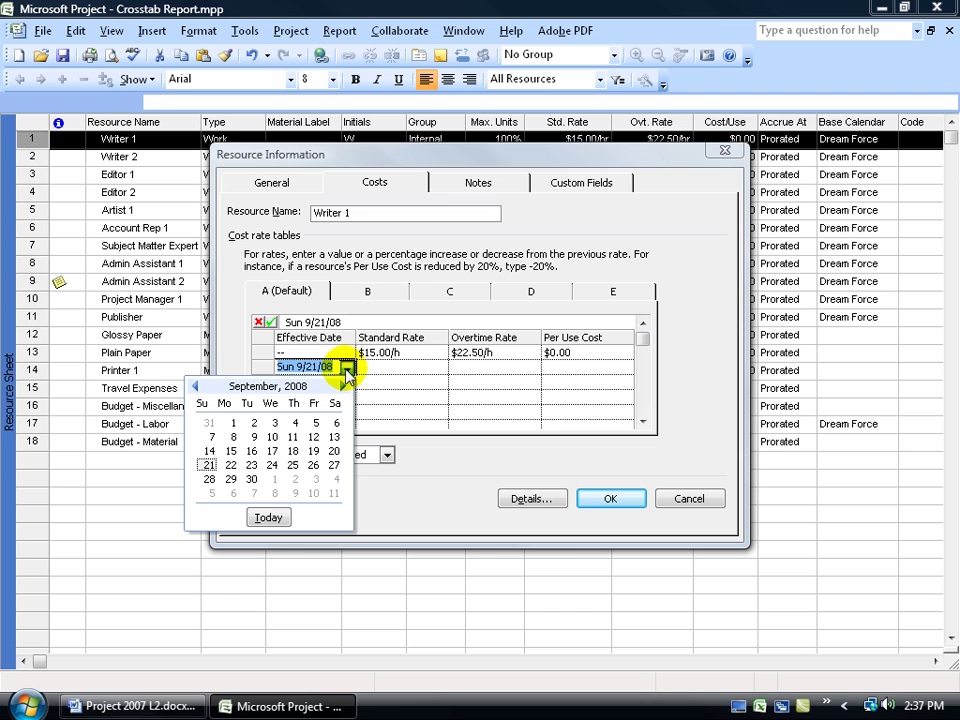
{"action": "left_click", "coordinate": [195, 386]}
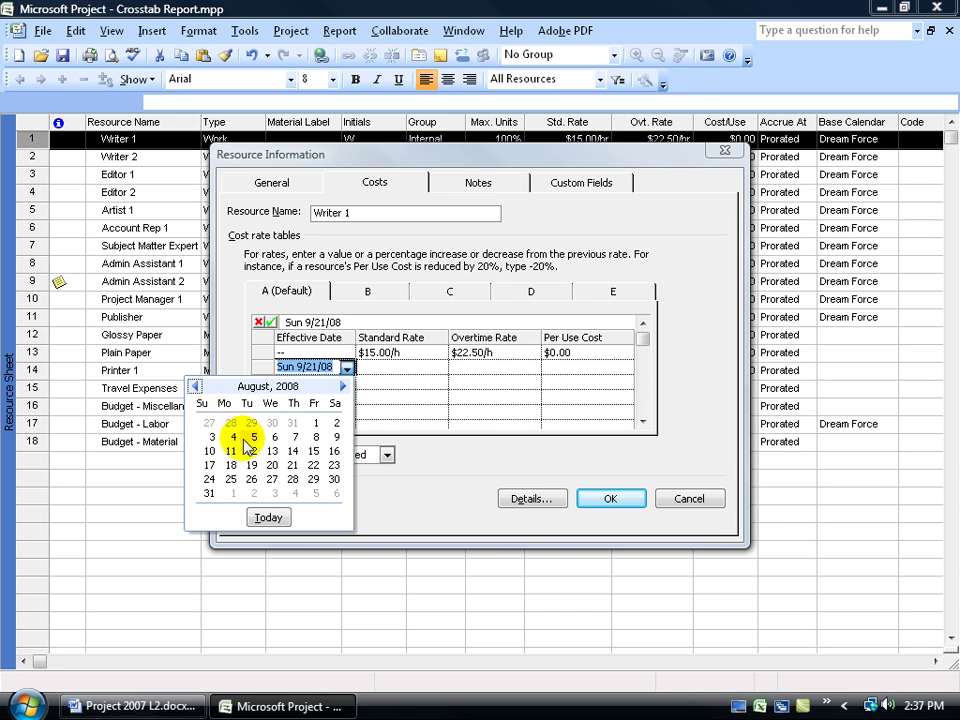
{"action": "left_click", "coordinate": [232, 481]}
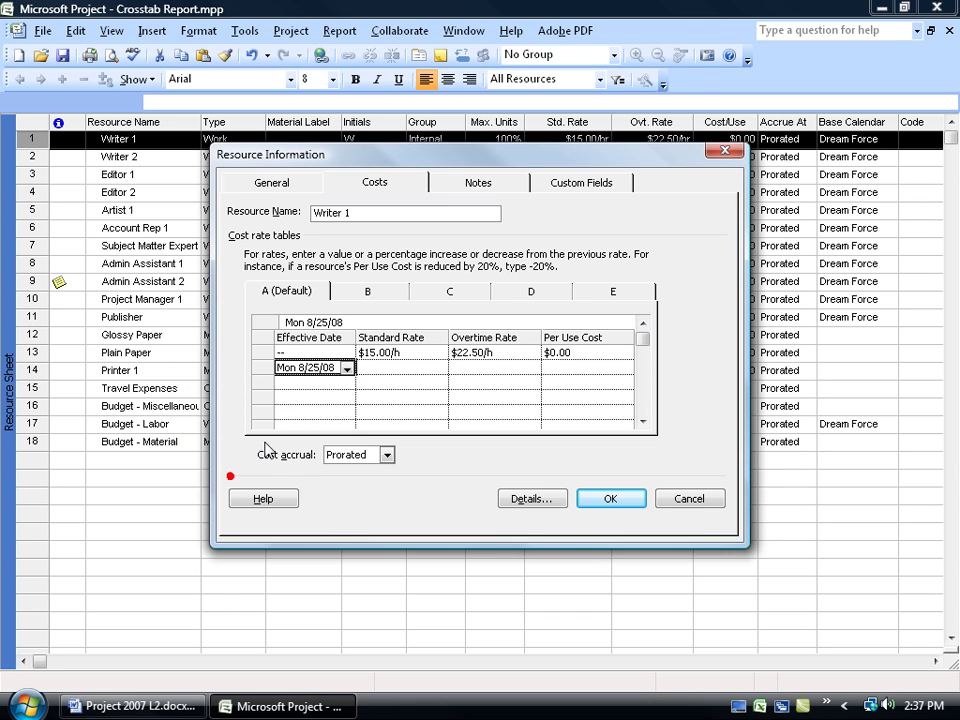
Step: Give the 8/25/08 row a standard rate of $22.00/h and an overtime rate of $27.00/h, and accept the resource changes
{"action": "left_click", "coordinate": [388, 365]}
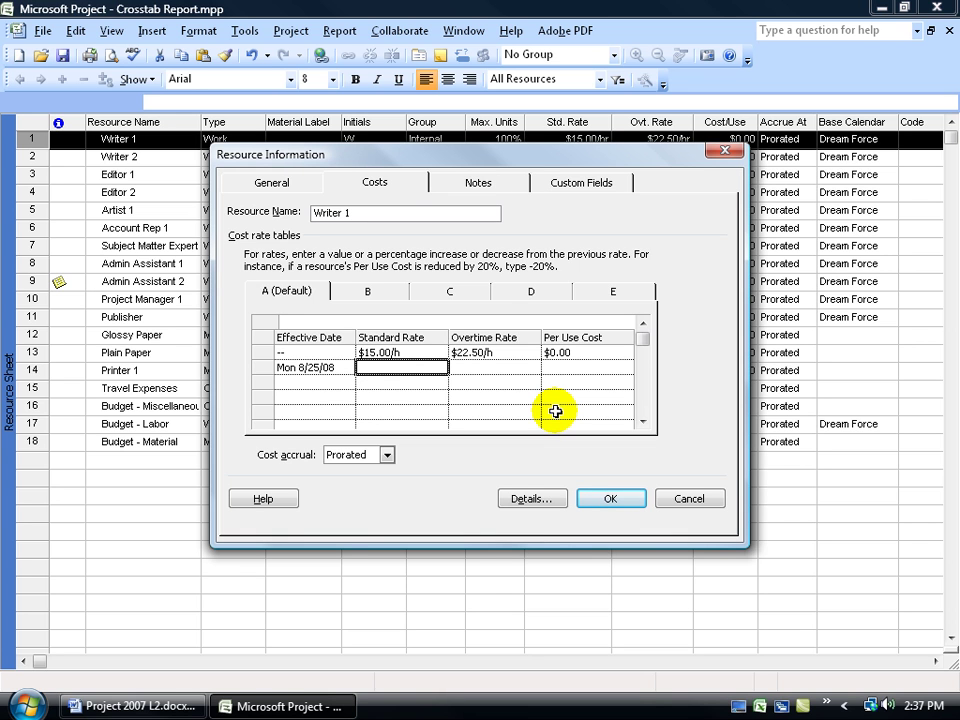
{"action": "type", "text": "22"}
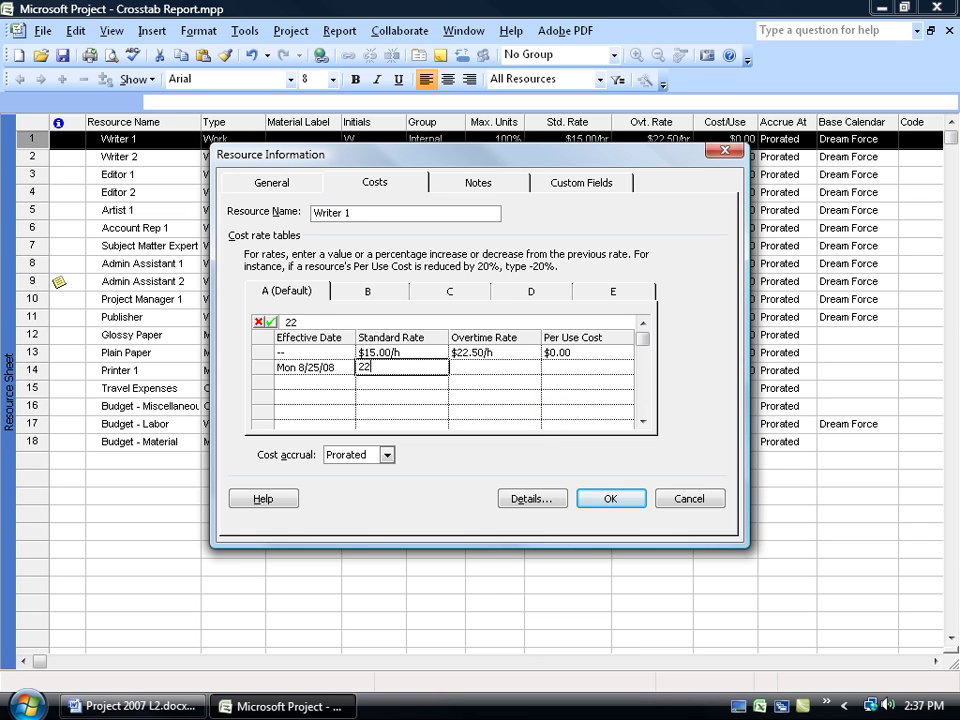
{"action": "key", "text": "Tab"}
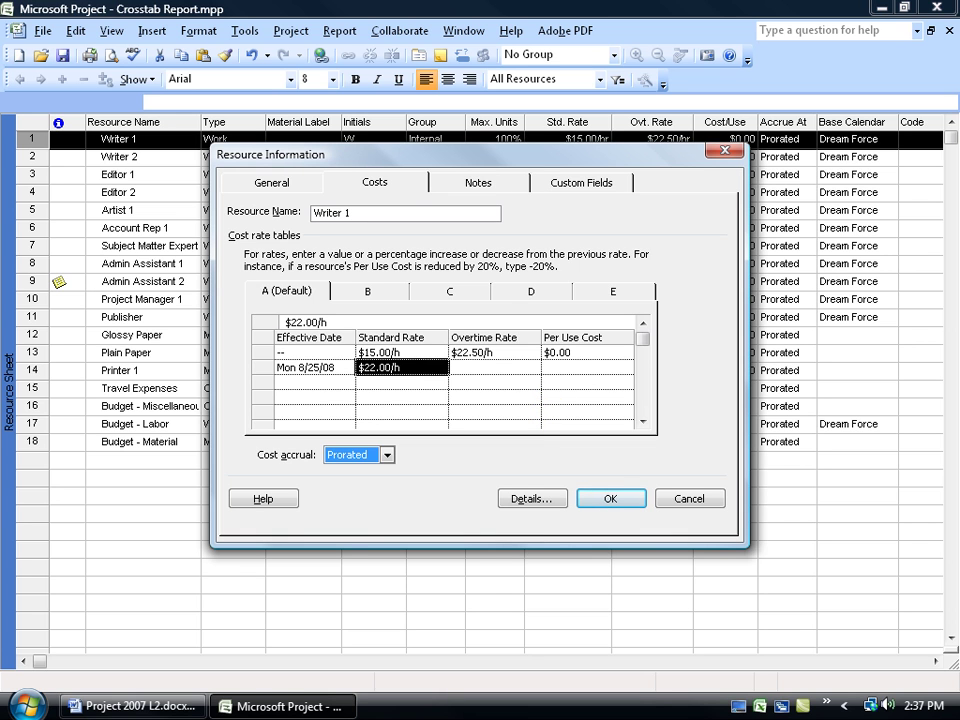
{"action": "left_click", "coordinate": [504, 368]}
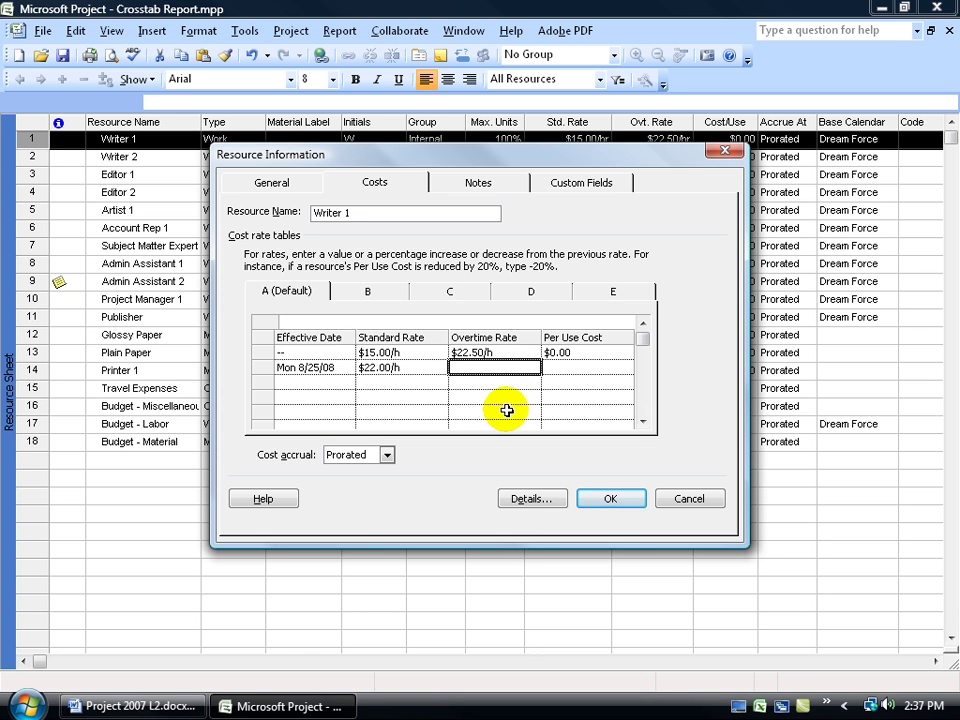
{"action": "type", "text": "27"}
{"action": "key", "text": "Tab"}
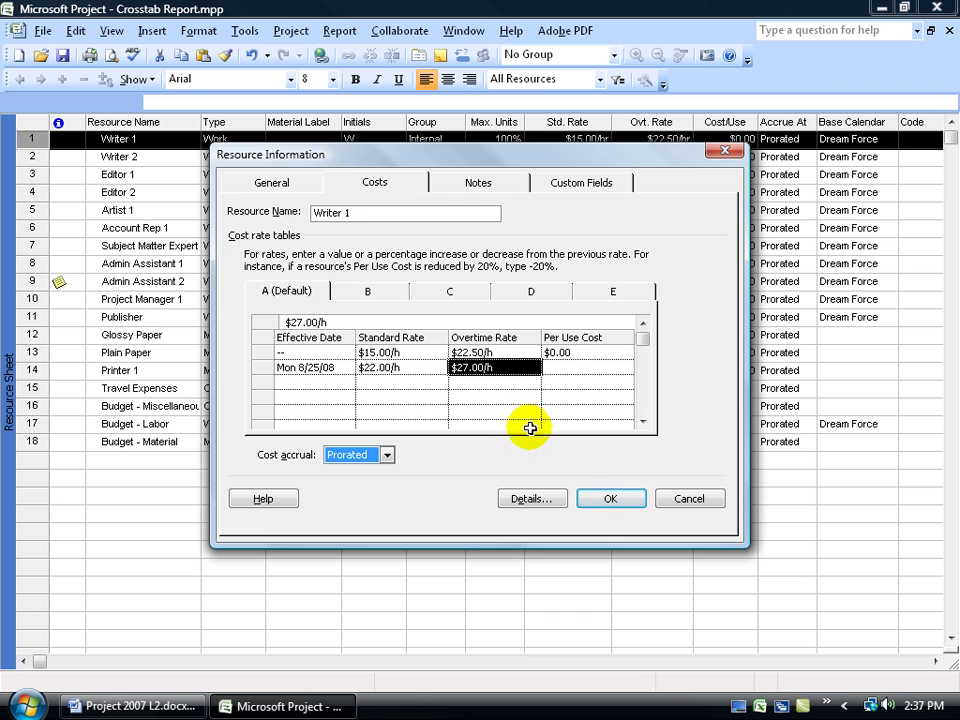
{"action": "left_click", "coordinate": [610, 498]}
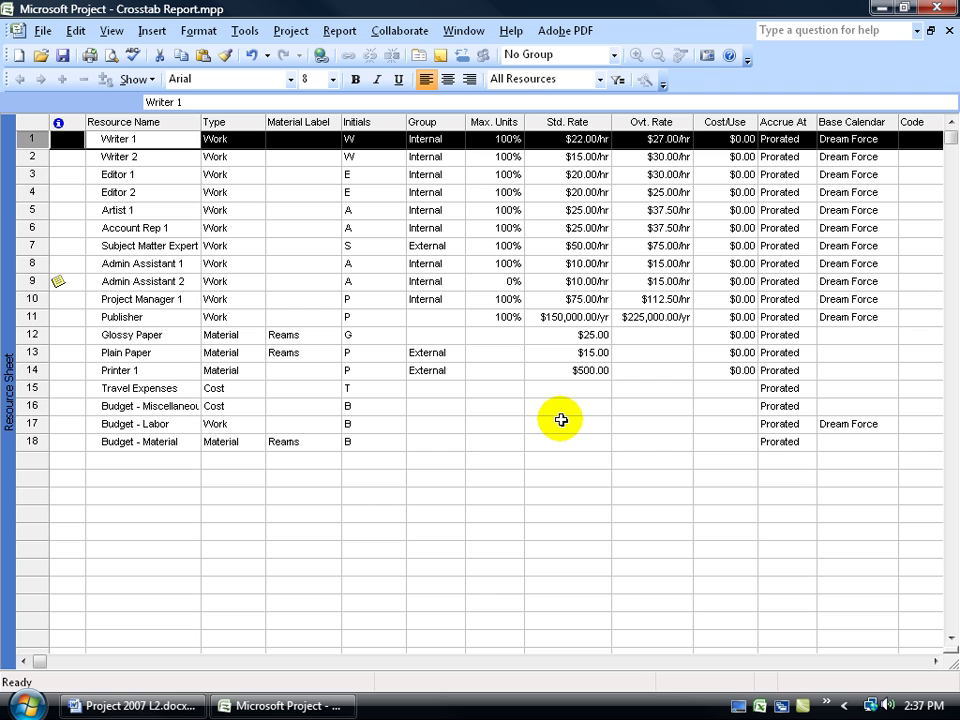
Step: Display the Cost table in the Gantt Chart view and select the Modify Outline task
{"action": "right_click", "coordinate": [8, 207]}
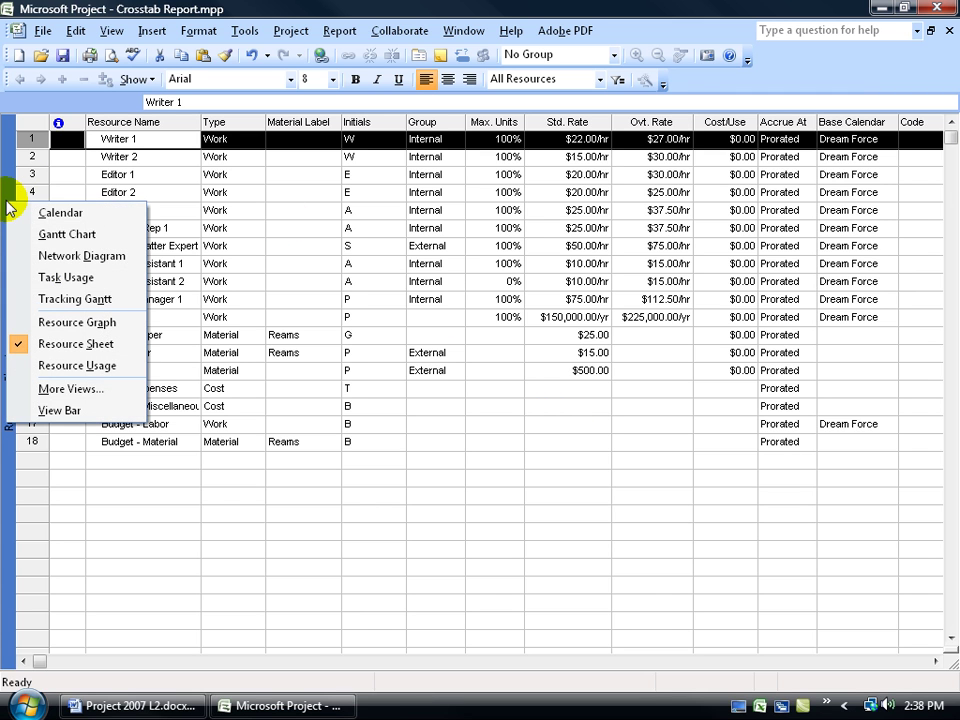
{"action": "left_click", "coordinate": [50, 233]}
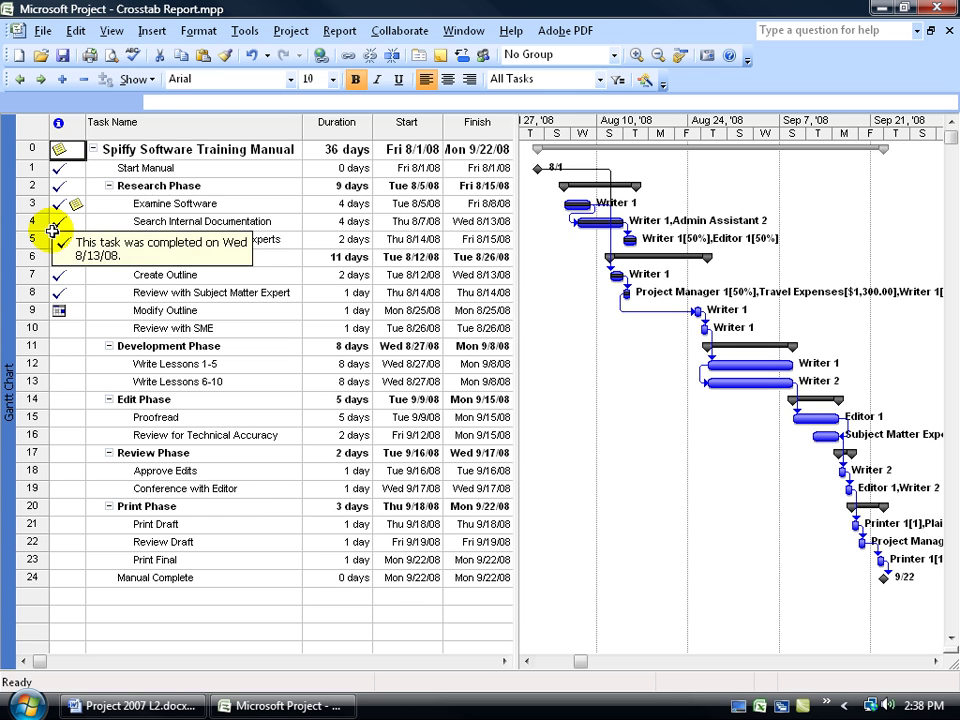
{"action": "left_click", "coordinate": [112, 204]}
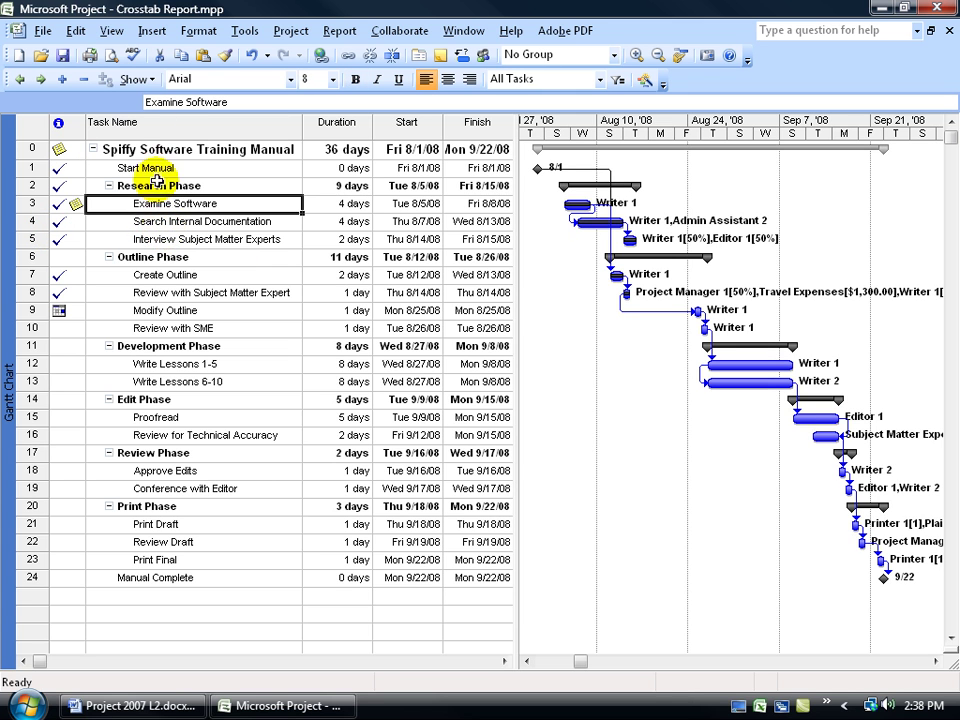
{"action": "left_click", "coordinate": [110, 30]}
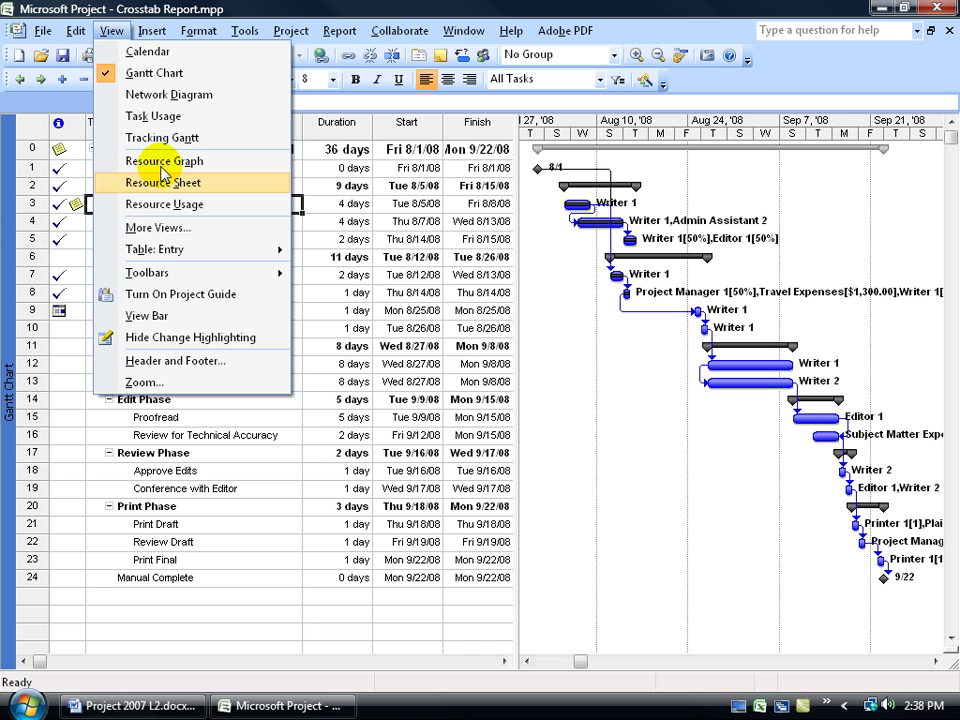
{"action": "mouse_move", "coordinate": [238, 249]}
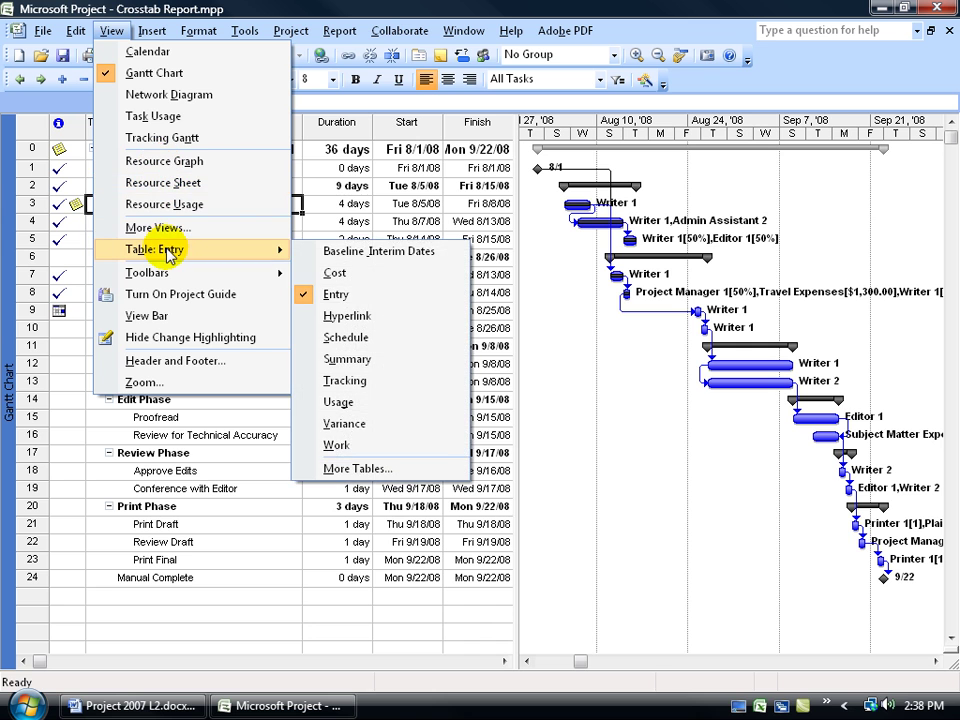
{"action": "left_click", "coordinate": [336, 273]}
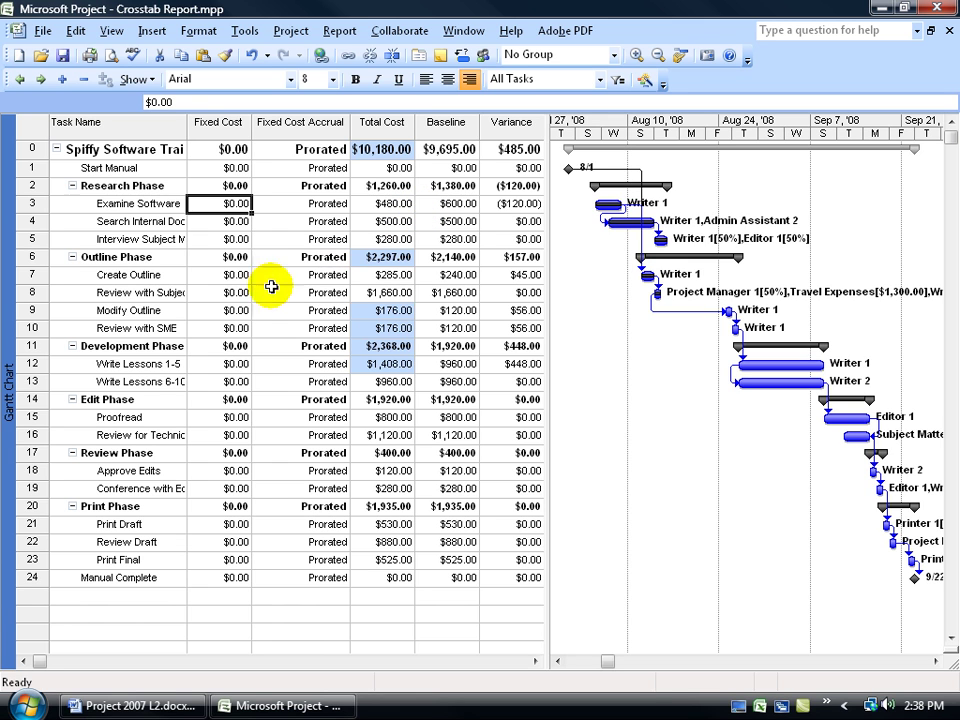
{"action": "left_click", "coordinate": [160, 311]}
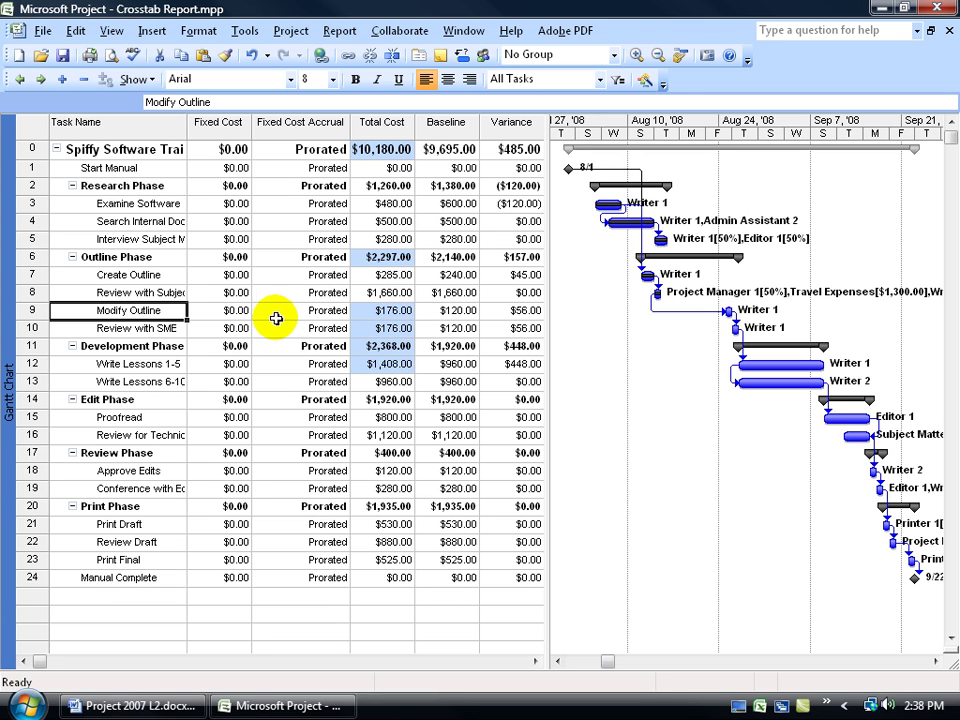
Step: Review Writer 1's cost rate tables A and B from the Resource Sheet and close the resource information without changes
{"action": "left_click", "coordinate": [378, 257]}
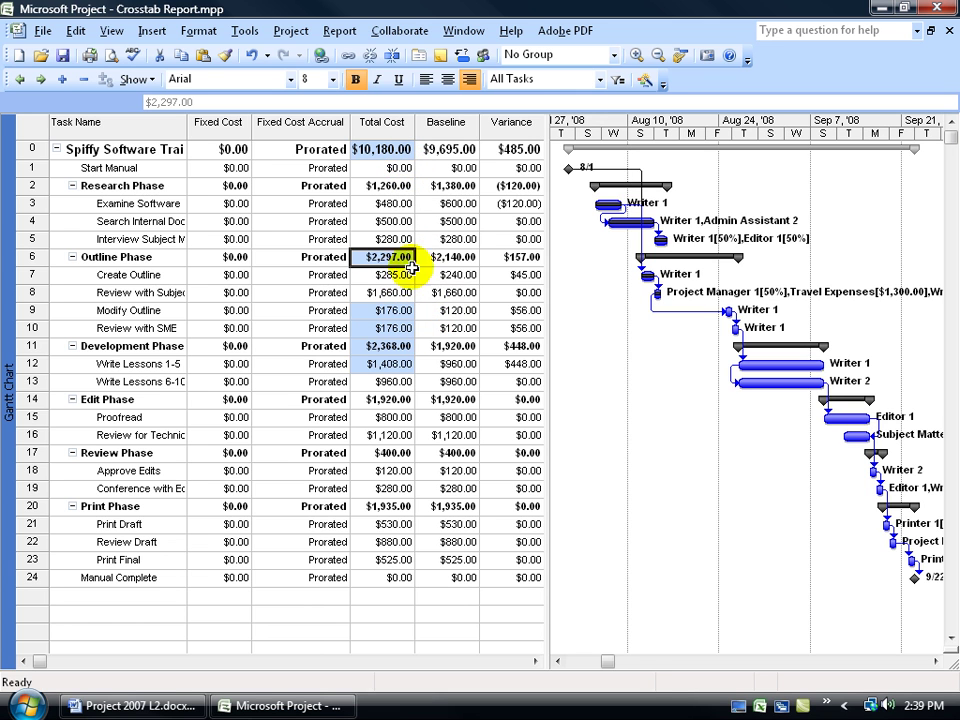
{"action": "right_click", "coordinate": [10, 272]}
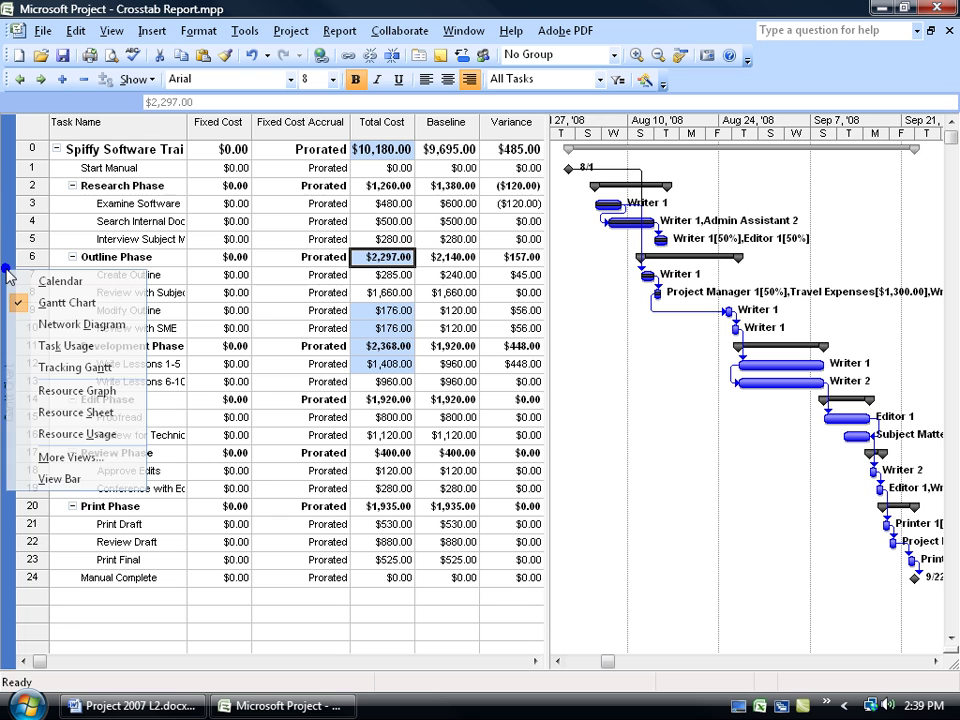
{"action": "left_click", "coordinate": [76, 412]}
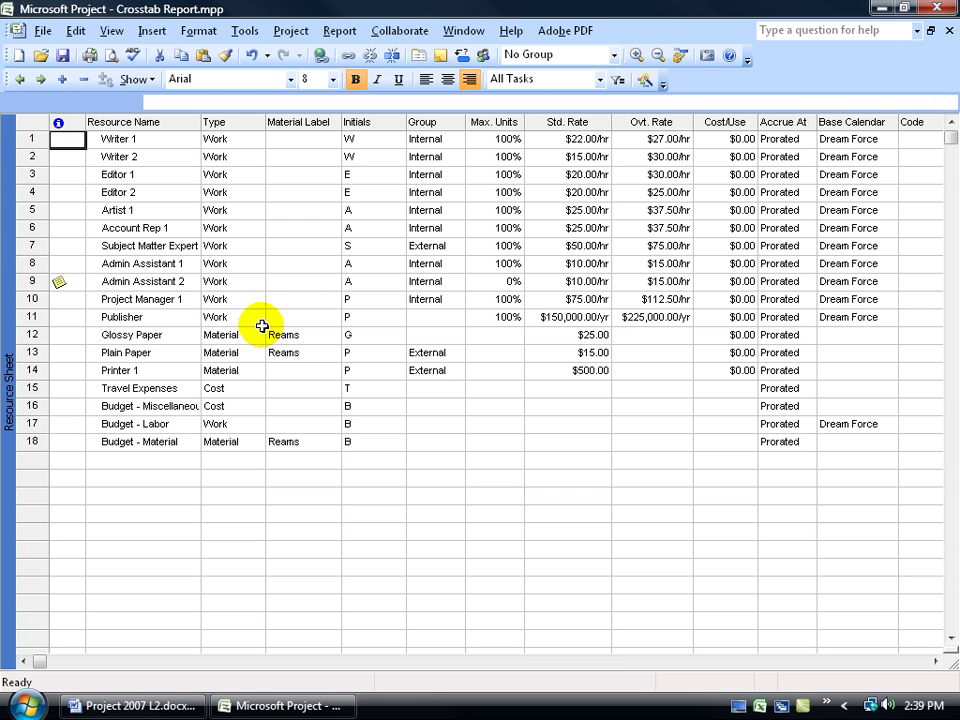
{"action": "double_click", "coordinate": [180, 140]}
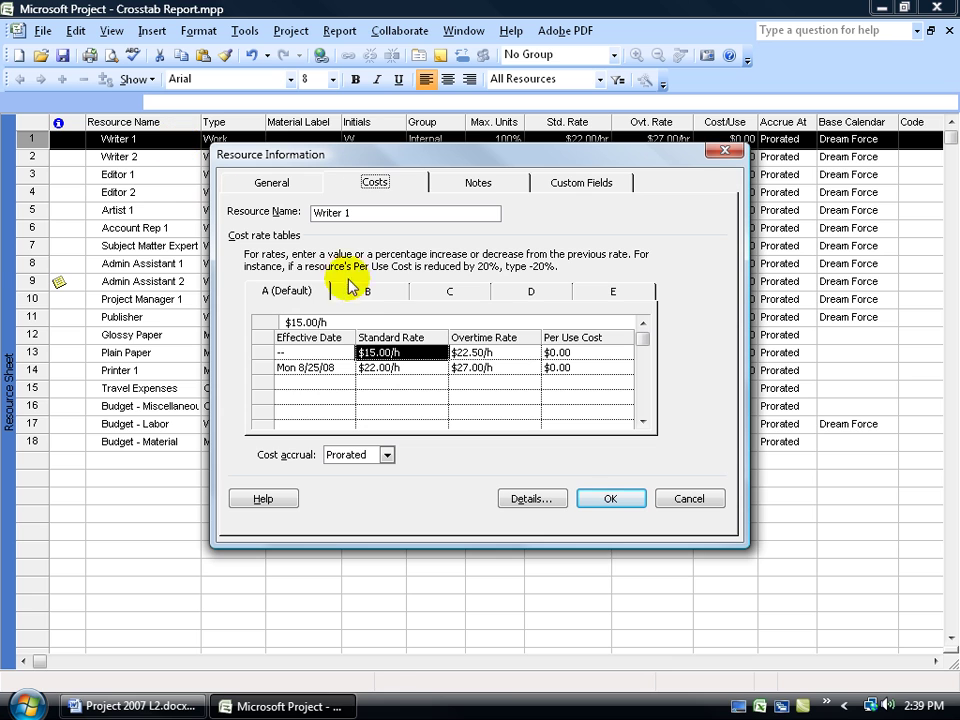
{"action": "left_click", "coordinate": [381, 297]}
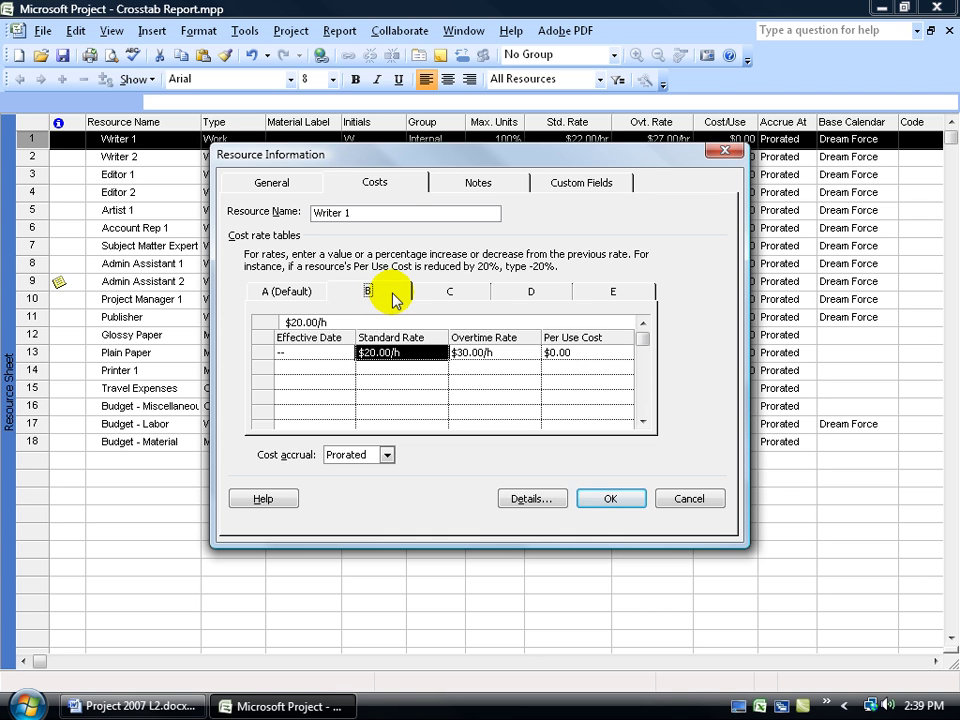
{"action": "left_click", "coordinate": [300, 297]}
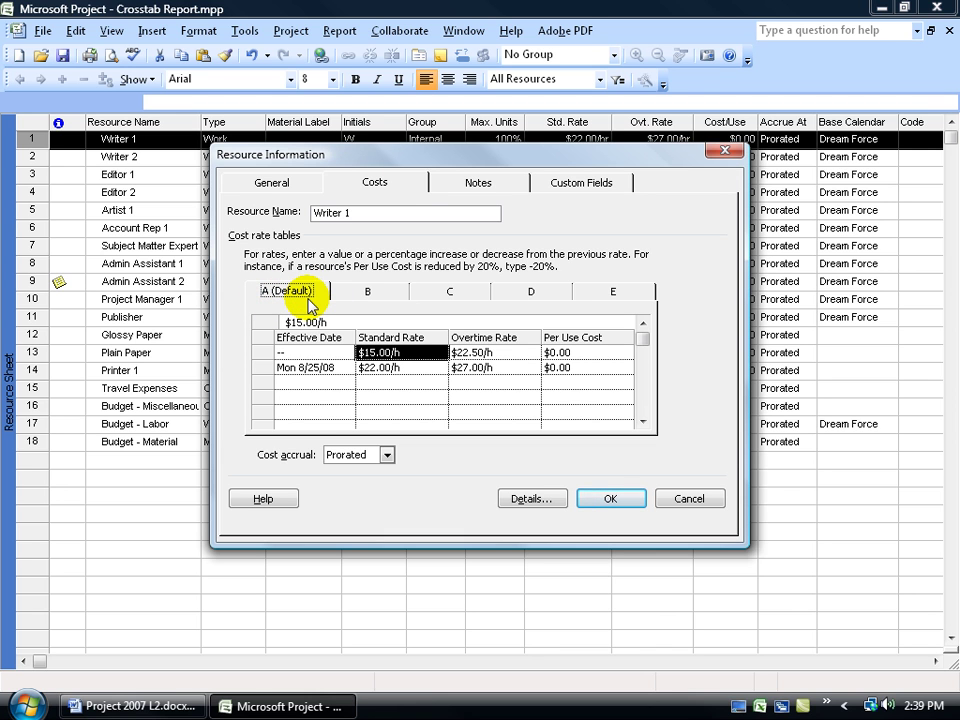
{"action": "left_click", "coordinate": [367, 292]}
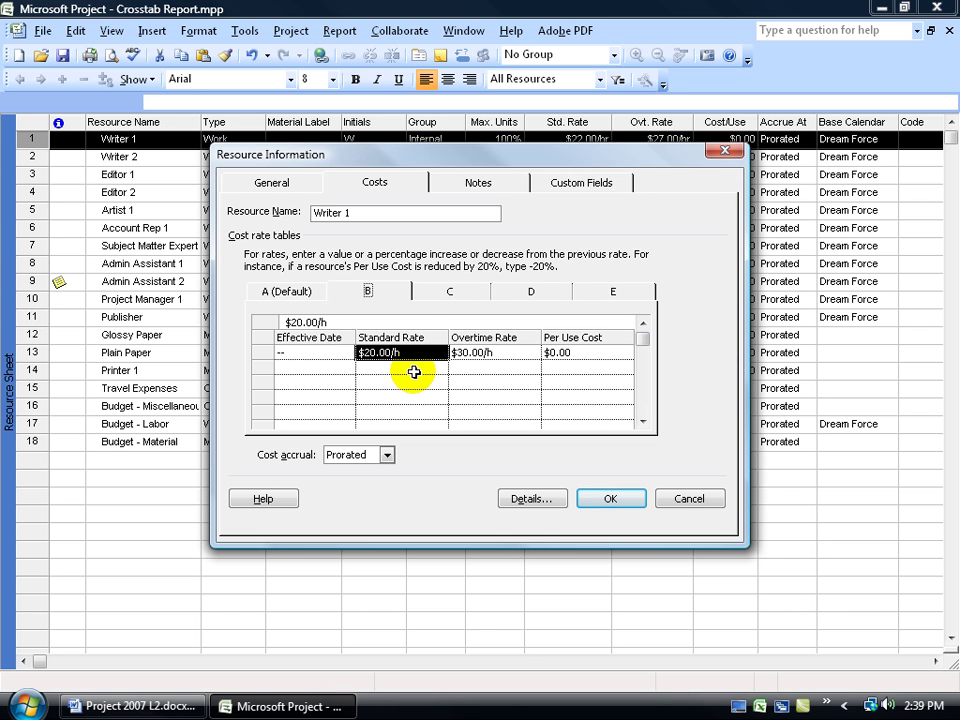
{"action": "left_click", "coordinate": [690, 498]}
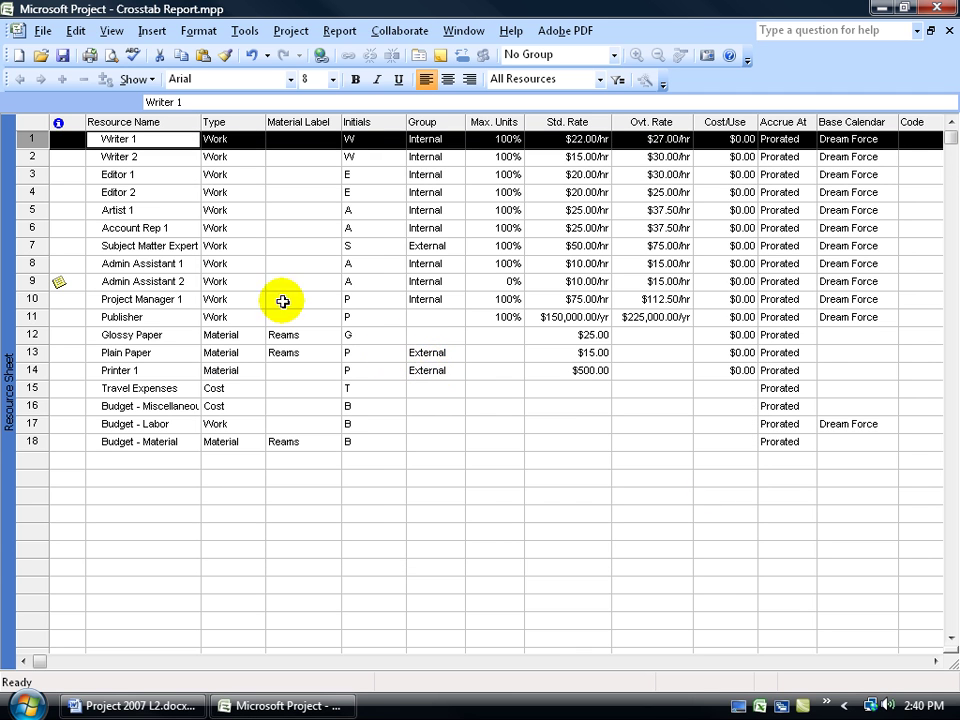
Step: Display the Cost table in the Task Usage view and widen the table area to show all columns through Remaining
{"action": "right_click", "coordinate": [8, 268]}
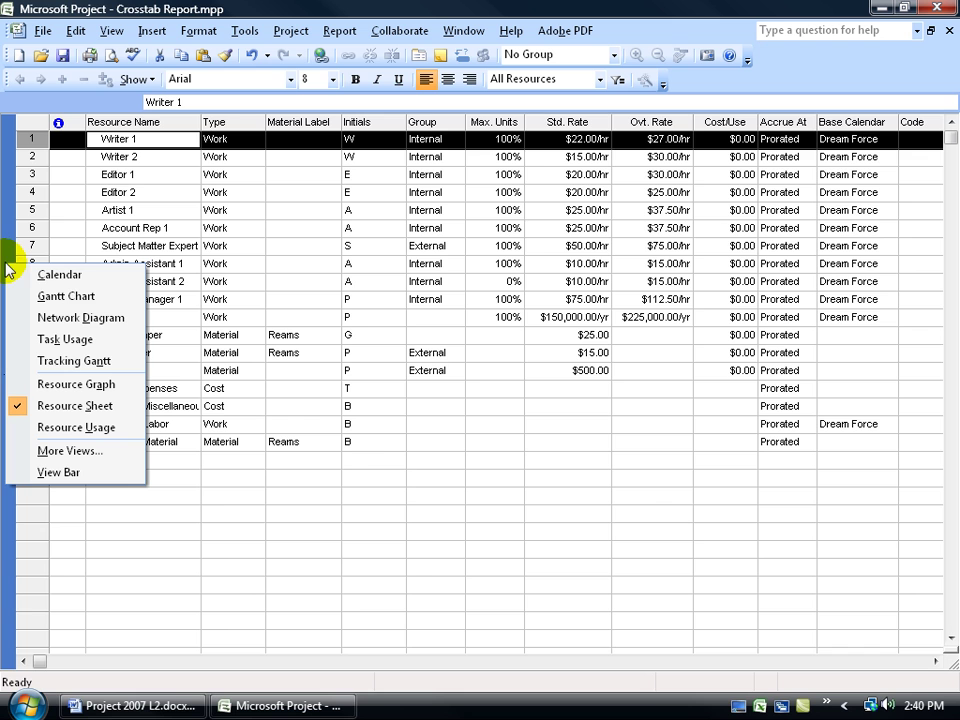
{"action": "left_click", "coordinate": [58, 338]}
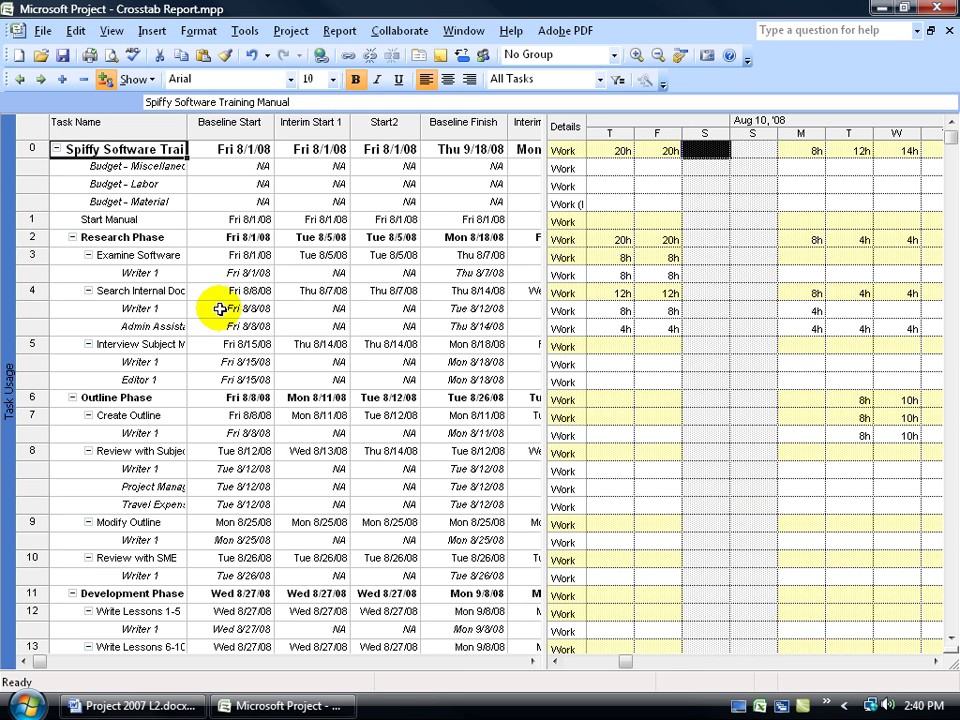
{"action": "left_click", "coordinate": [110, 30]}
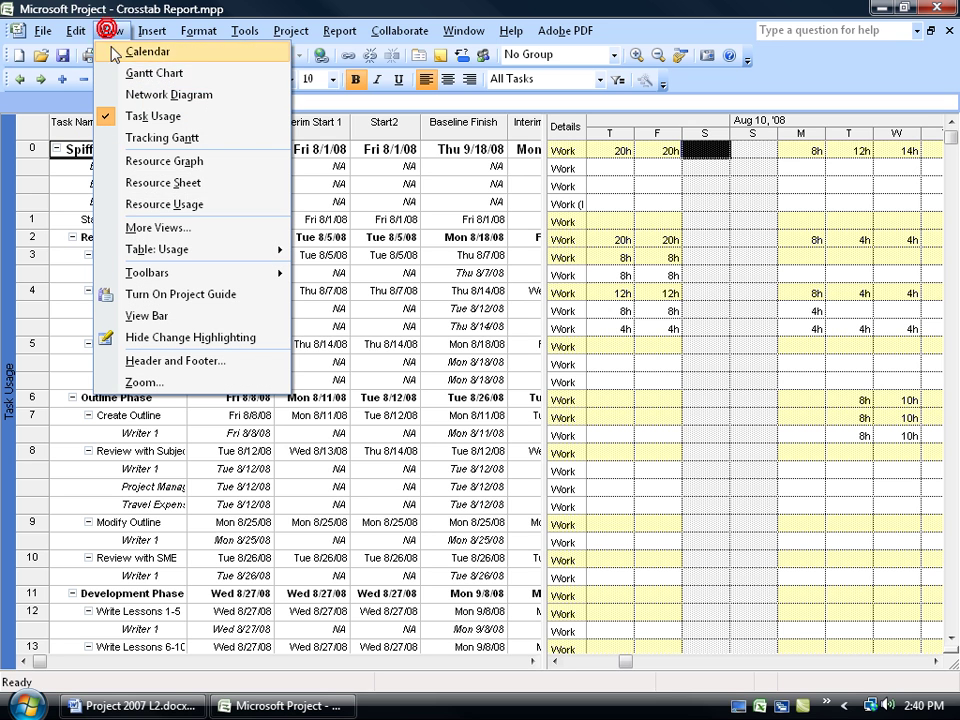
{"action": "mouse_move", "coordinate": [280, 250]}
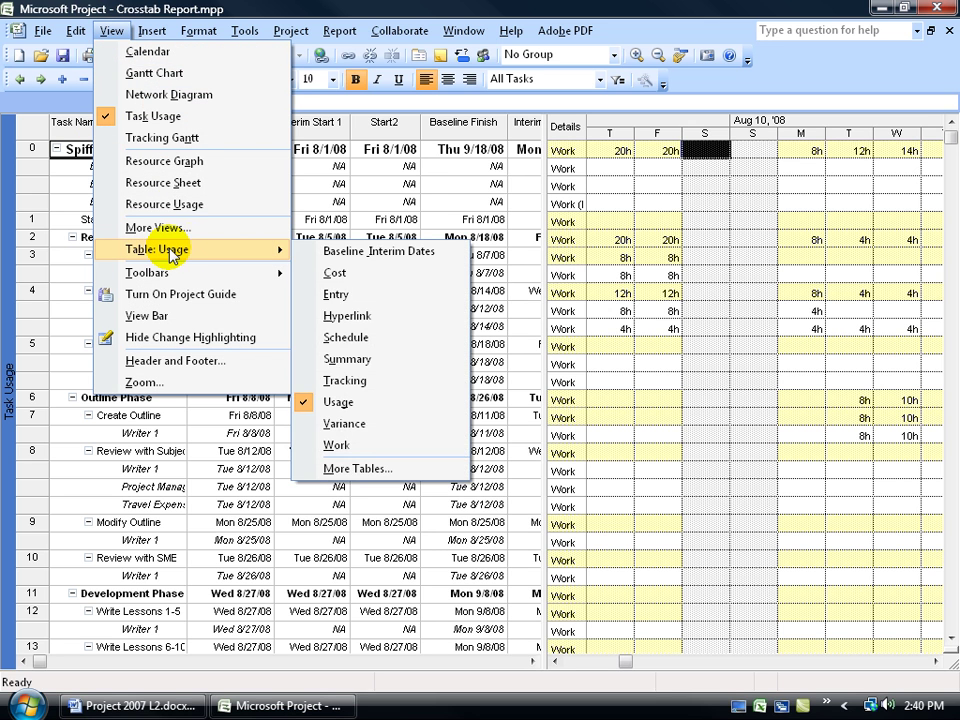
{"action": "left_click", "coordinate": [346, 271]}
{"action": "left_click_drag", "start_coordinate": [541, 276], "coordinate": [770, 290]}
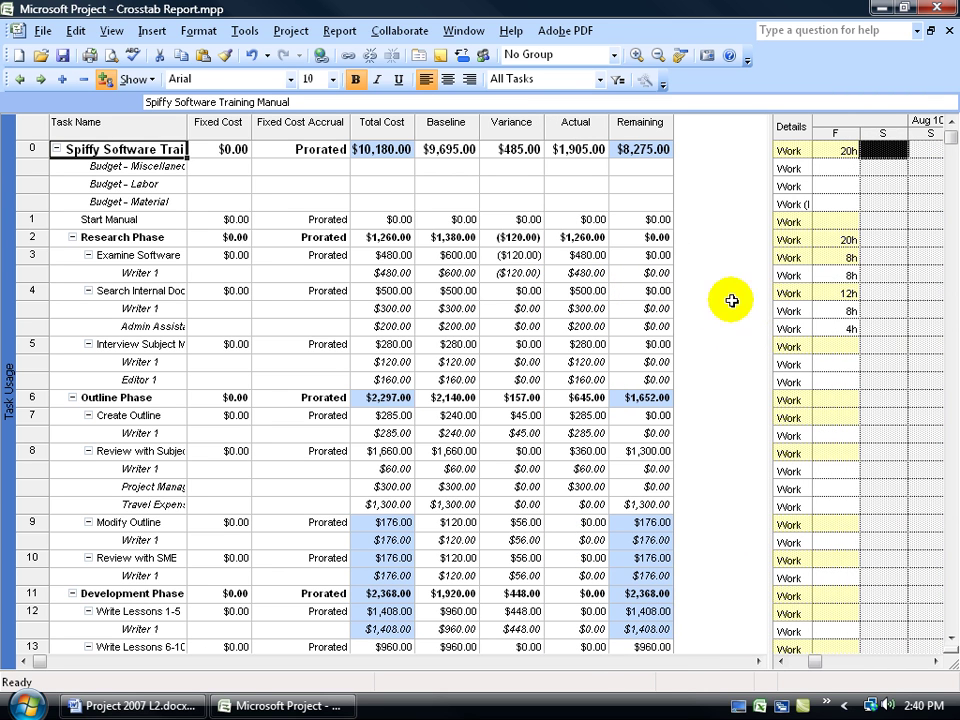
Step: Insert a Cost Rate Table column before the Total Cost column
{"action": "right_click", "coordinate": [392, 124]}
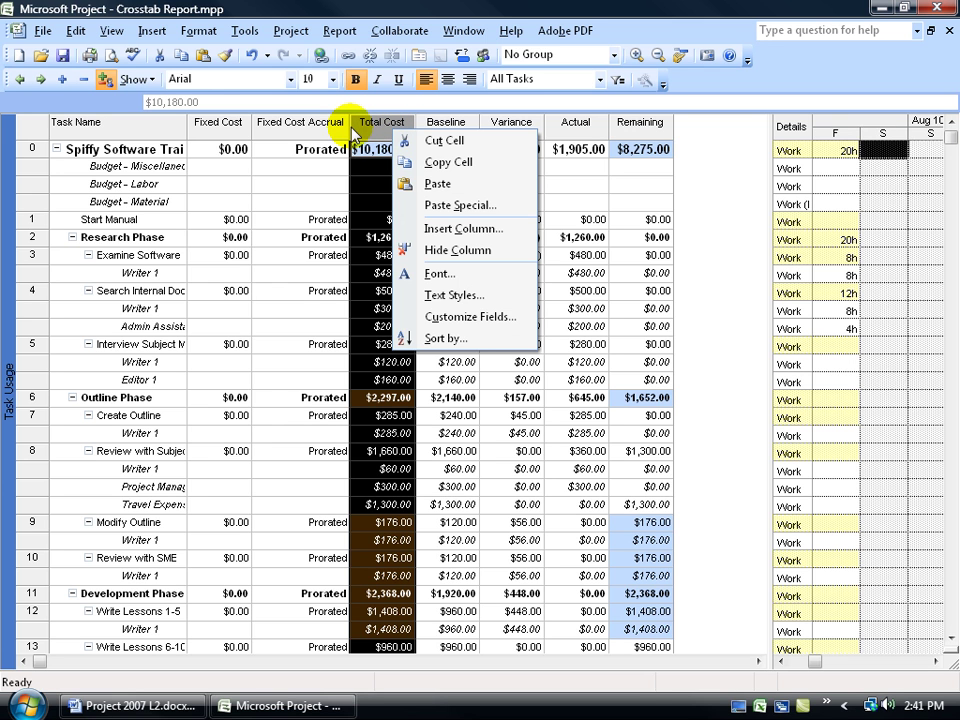
{"action": "left_click", "coordinate": [460, 228]}
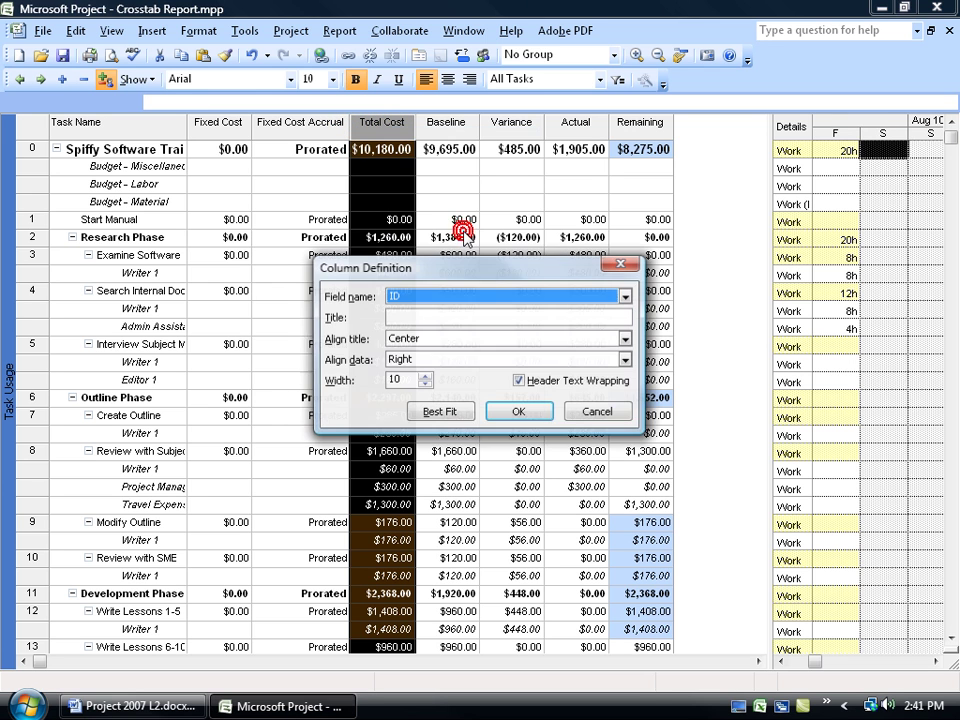
{"action": "left_click", "coordinate": [625, 297]}
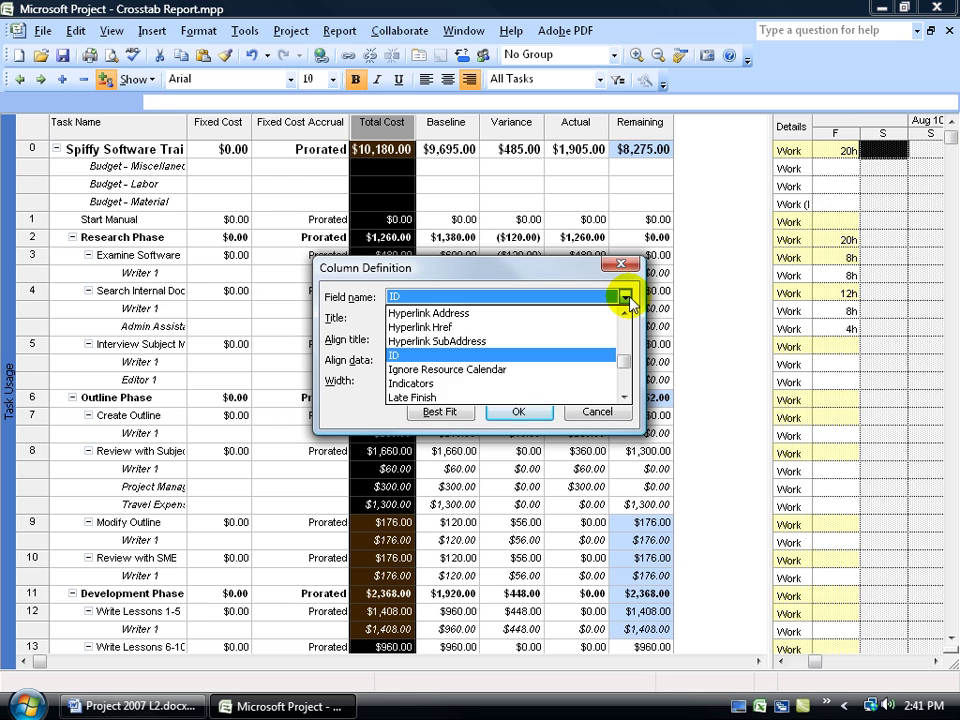
{"action": "key", "text": "c"}
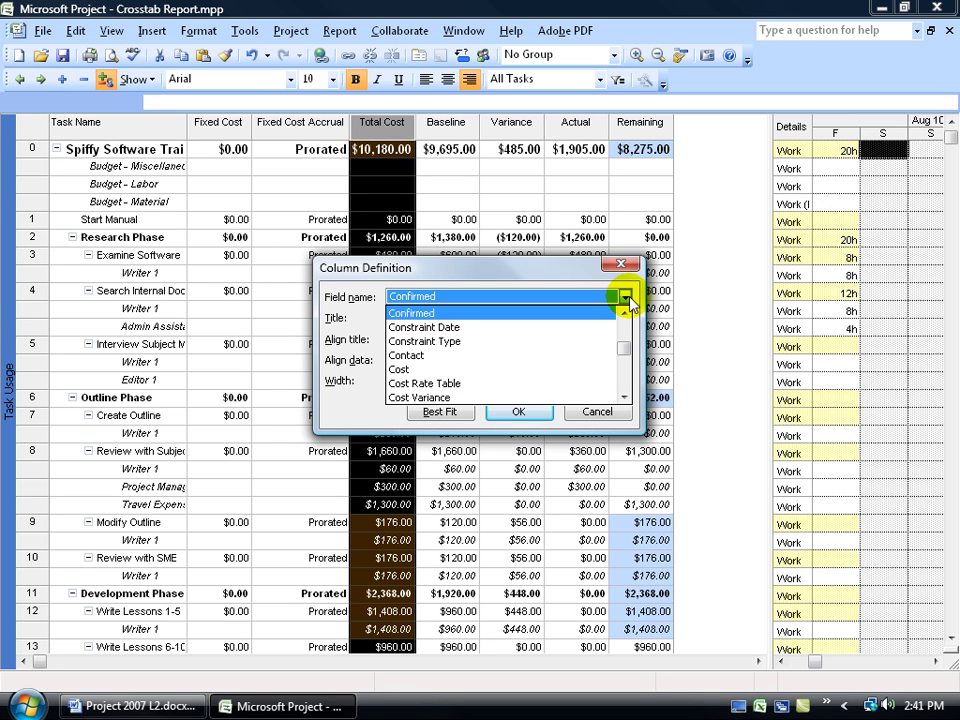
{"action": "left_click", "coordinate": [488, 386]}
{"action": "left_click", "coordinate": [514, 408]}
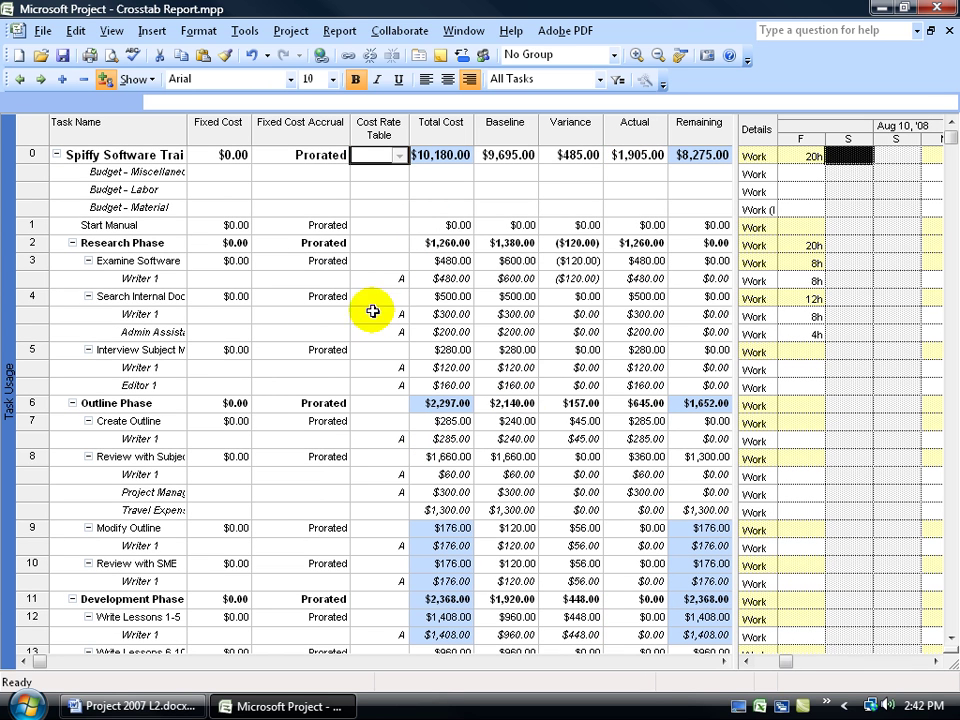
Step: Examine which cost rate table is assigned to each resource across the task assignments
{"action": "key", "text": "Down"}
{"action": "key", "text": "Down"}
{"action": "key", "text": "Down"}
{"action": "key", "text": "Down"}
{"action": "key", "text": "Down"}
{"action": "key", "text": "Down"}
{"action": "key", "text": "Down"}
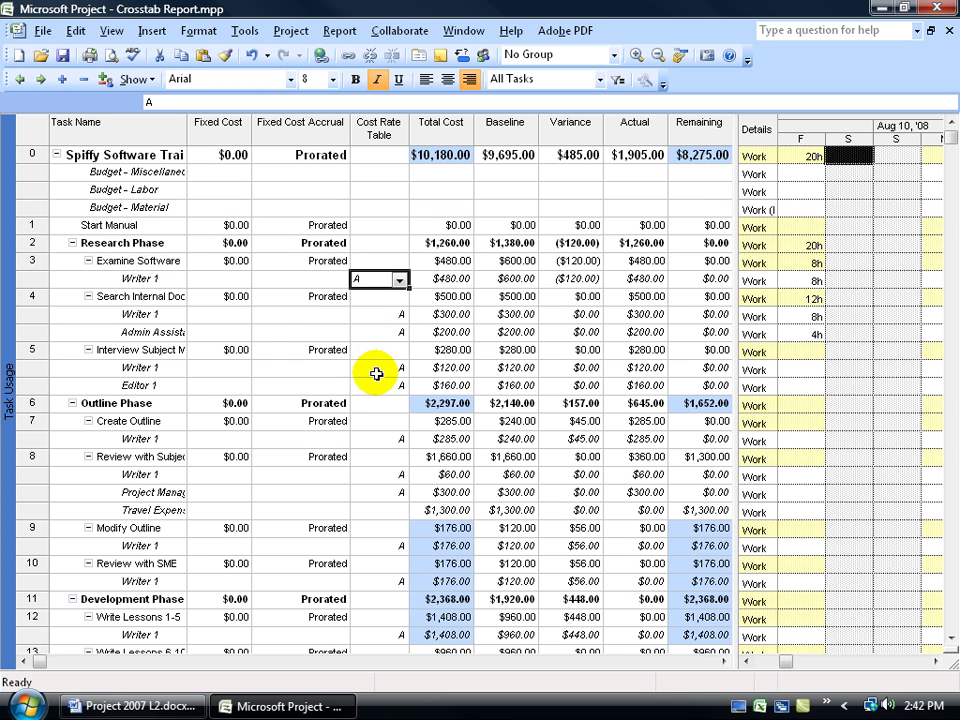
{"action": "scroll", "coordinate": [376, 374], "scroll_direction": "down", "scroll_amount": 3}
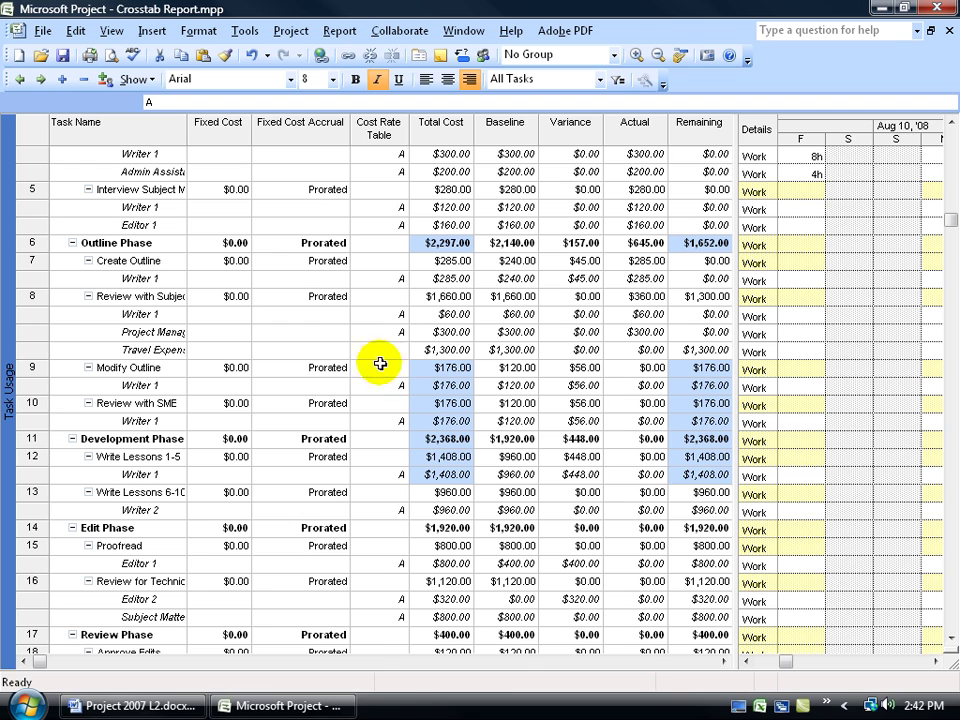
Step: Try cost rate table B on Writer 1's Create Outline assignment, and undo the change
{"action": "left_click", "coordinate": [136, 278]}
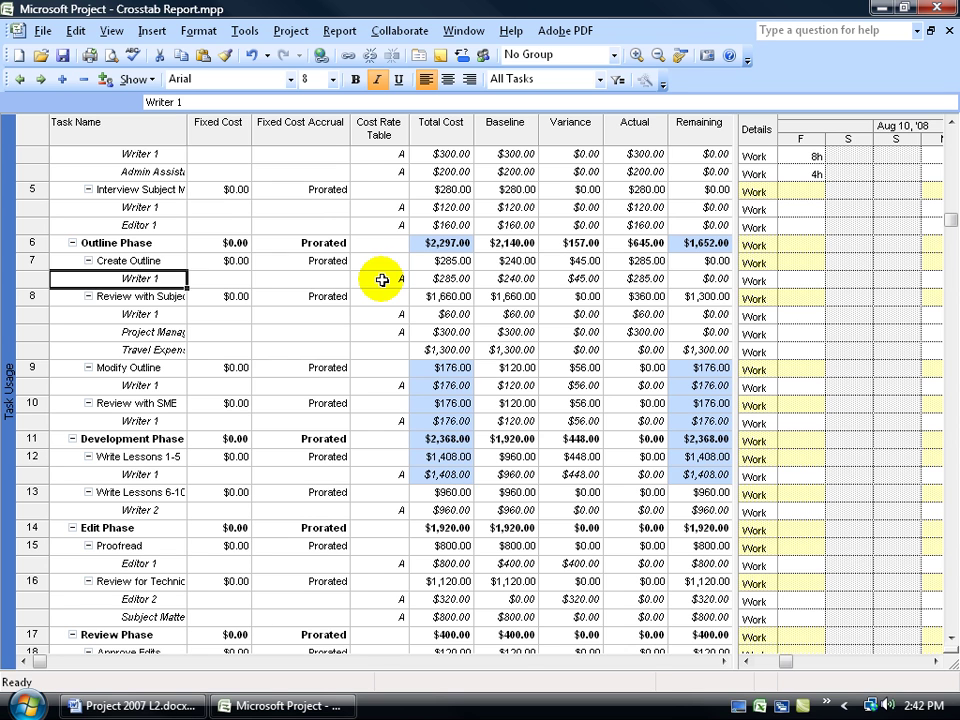
{"action": "left_click", "coordinate": [382, 280]}
{"action": "left_click", "coordinate": [398, 280]}
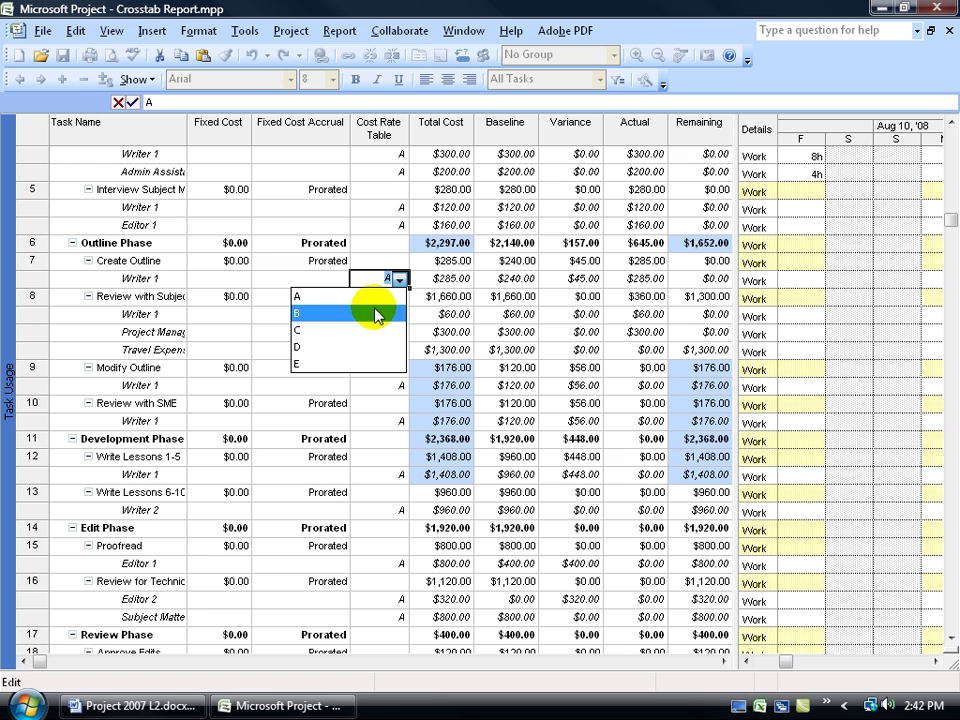
{"action": "left_click", "coordinate": [375, 313]}
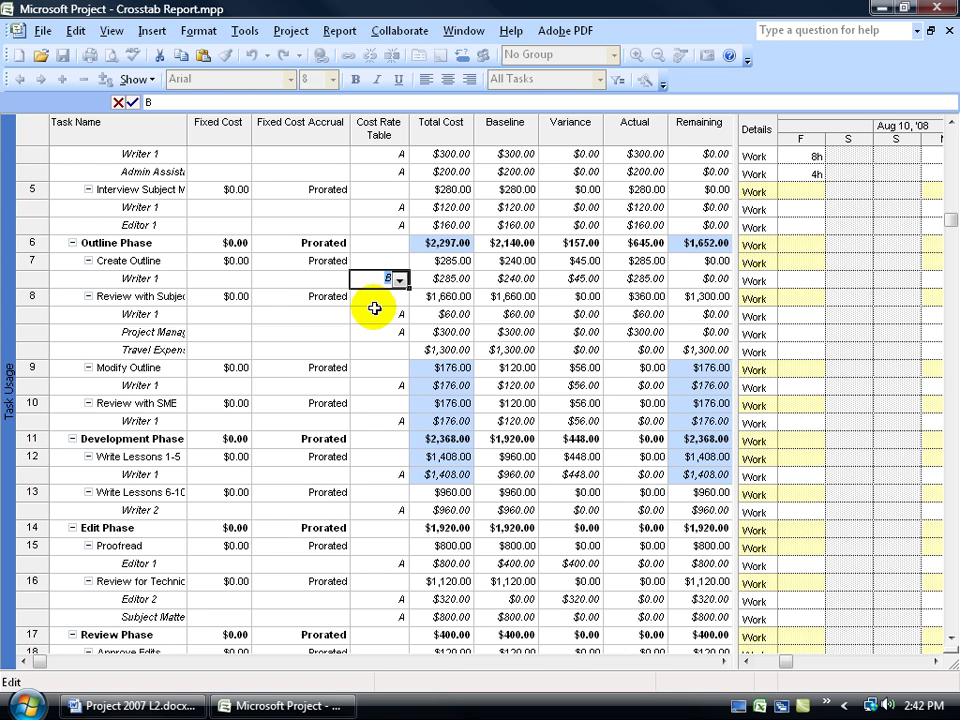
{"action": "left_click", "coordinate": [375, 308]}
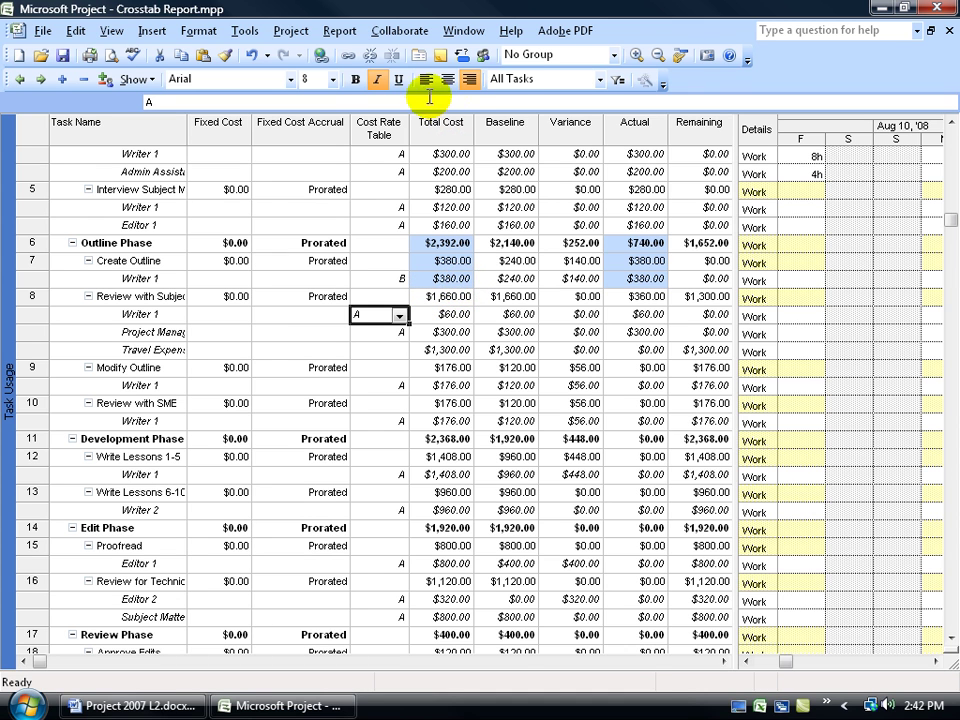
{"action": "left_click", "coordinate": [253, 62]}
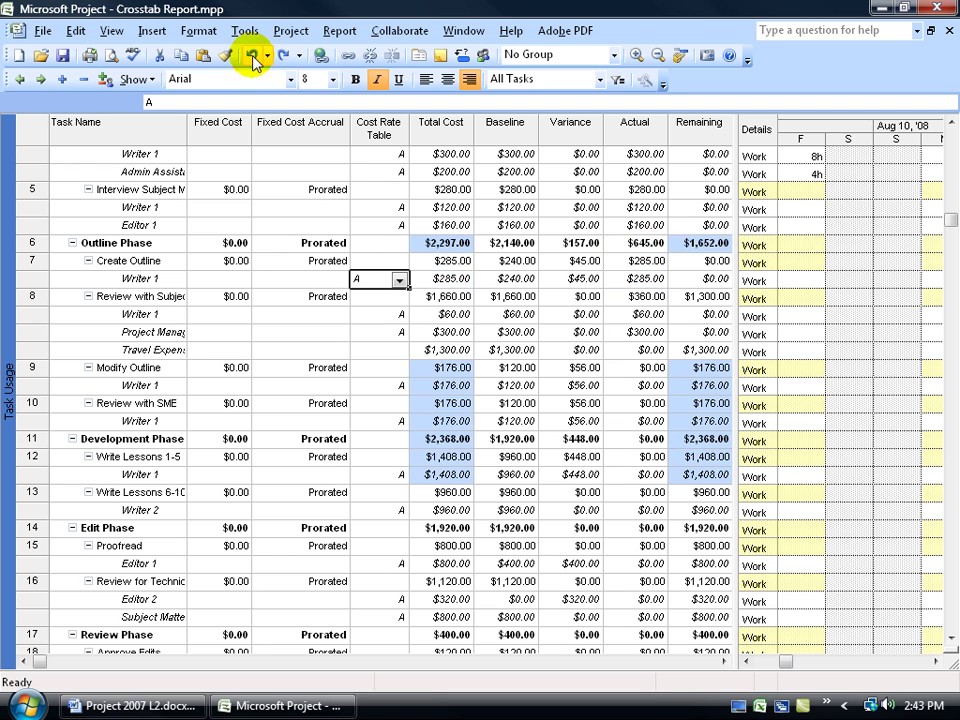
Step: Assign cost rate table B to Writer 1 on the Create Outline task
{"action": "left_click", "coordinate": [400, 281]}
{"action": "left_click", "coordinate": [377, 313]}
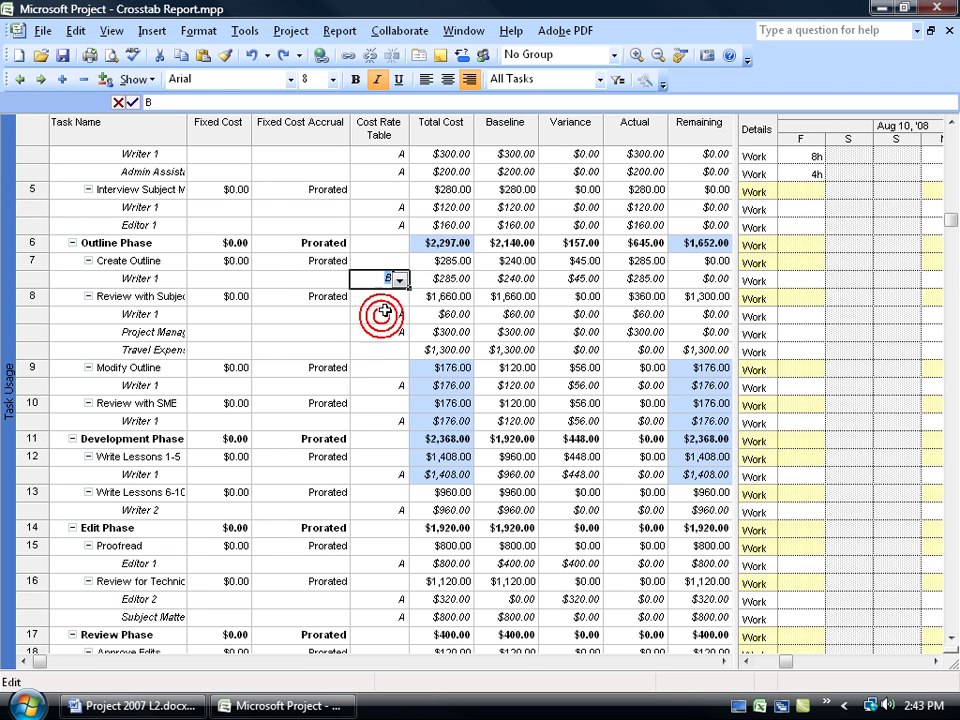
{"action": "left_click", "coordinate": [381, 298]}
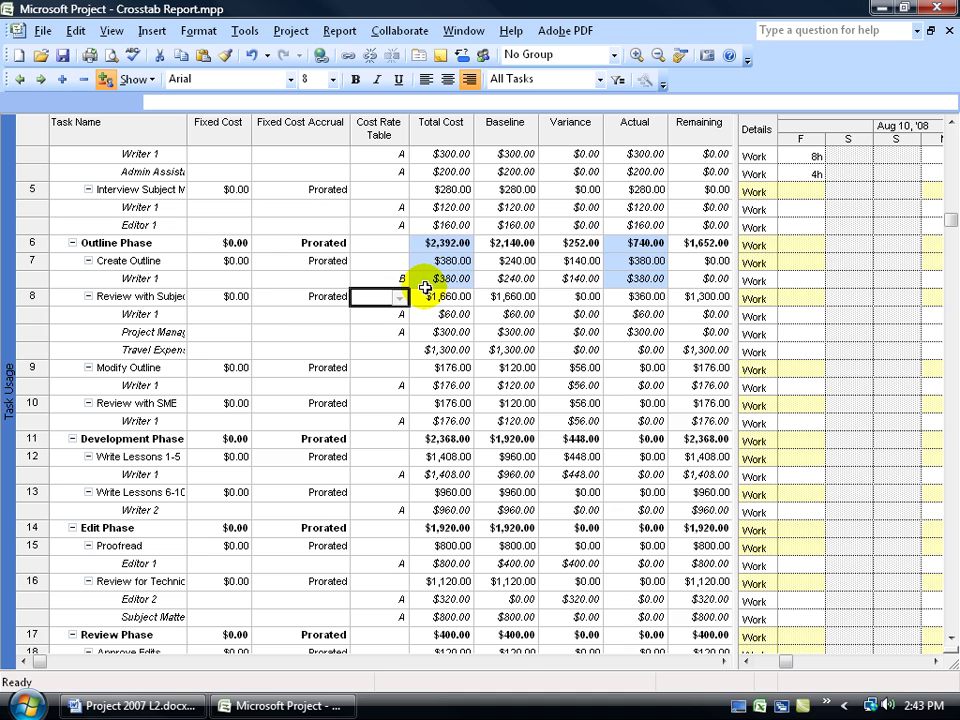
{"action": "left_click", "coordinate": [165, 279]}
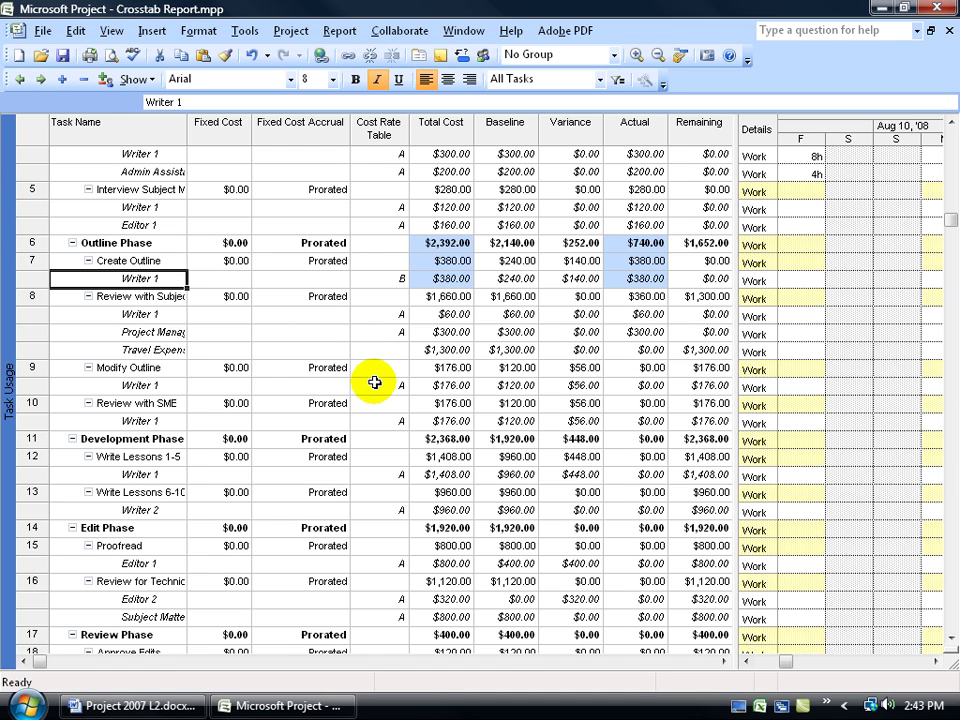
Step: Examine the cost rate table and total cost of the Glossy Paper assignment under Print Final
{"action": "scroll", "coordinate": [394, 456], "scroll_direction": "down", "scroll_amount": 7}
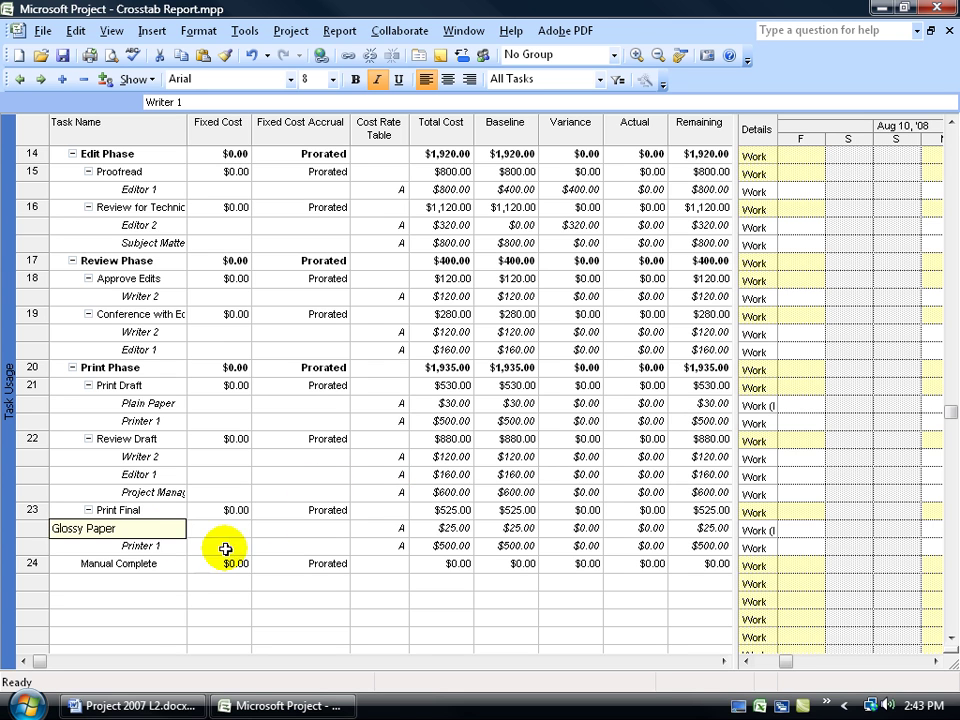
{"action": "left_click", "coordinate": [173, 530]}
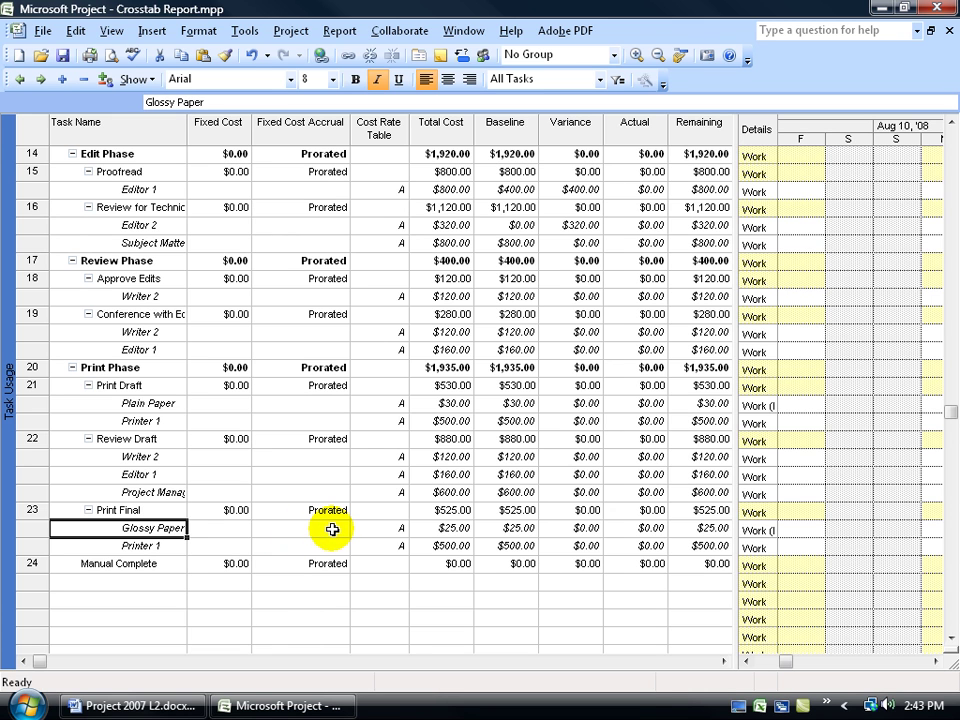
{"action": "left_click", "coordinate": [383, 530]}
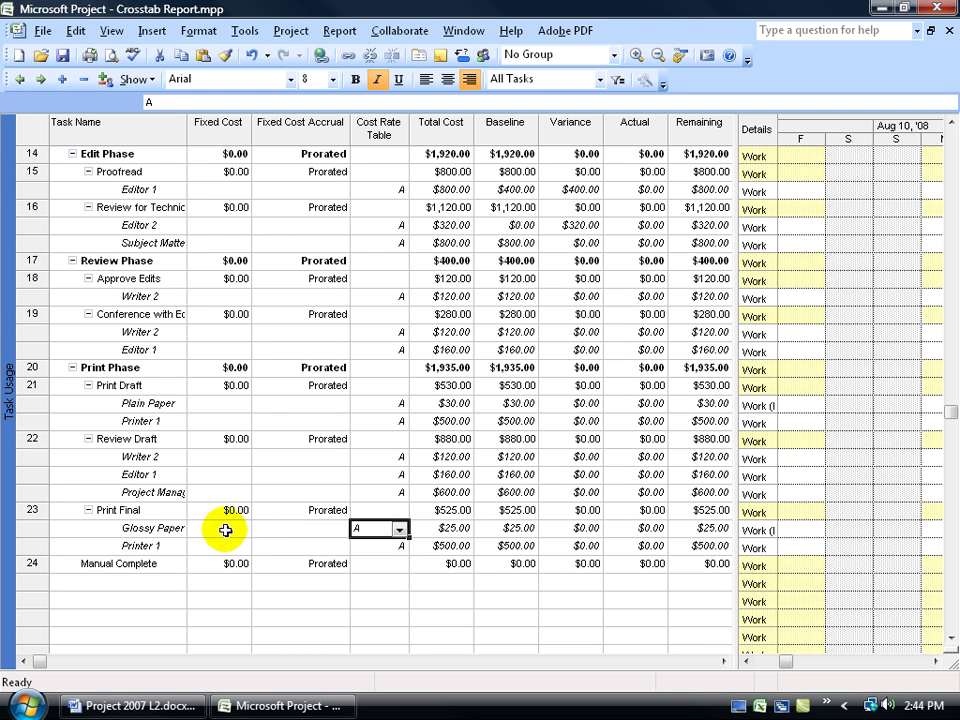
{"action": "left_click", "coordinate": [445, 528]}
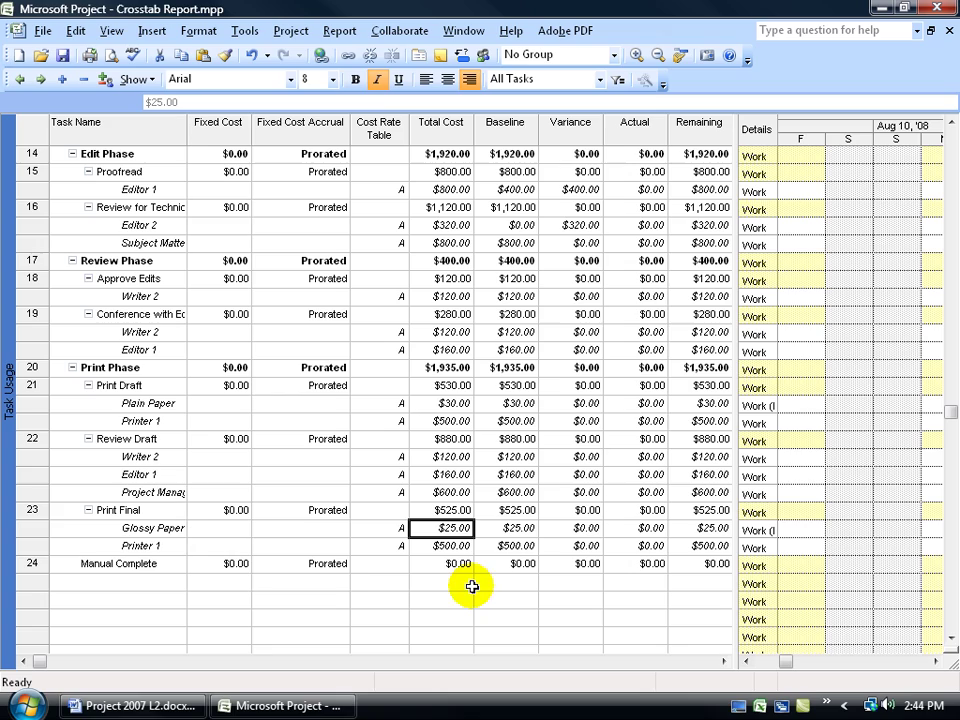
{"action": "left_click", "coordinate": [160, 532]}
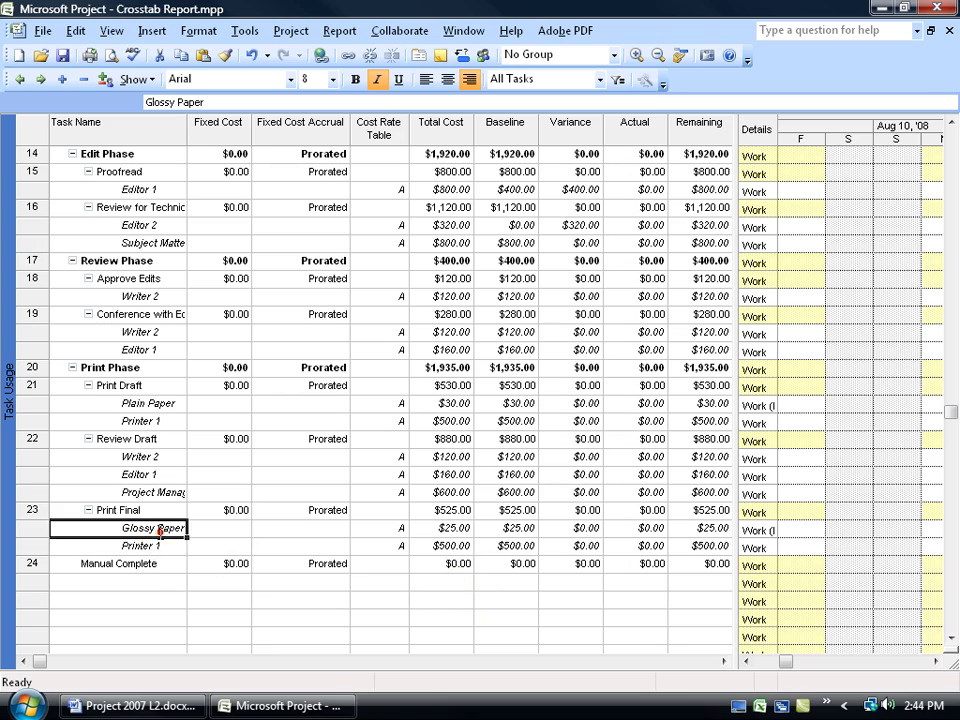